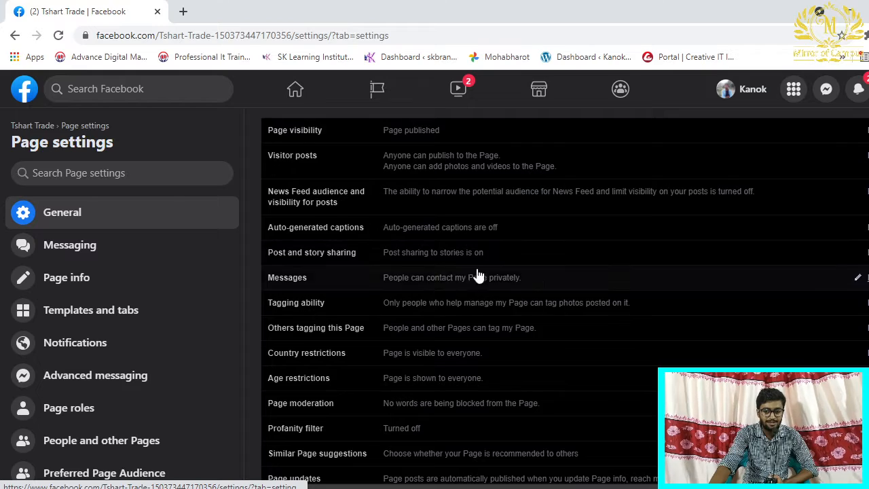
- Look through the Page's General settings list down to its last entry and open the Remove Page setting
{"action": "scroll", "coordinate": [489, 299], "scroll_direction": "down", "scroll_amount": 5}
{"action": "scroll", "coordinate": [441, 405], "scroll_direction": "up", "scroll_amount": 5}
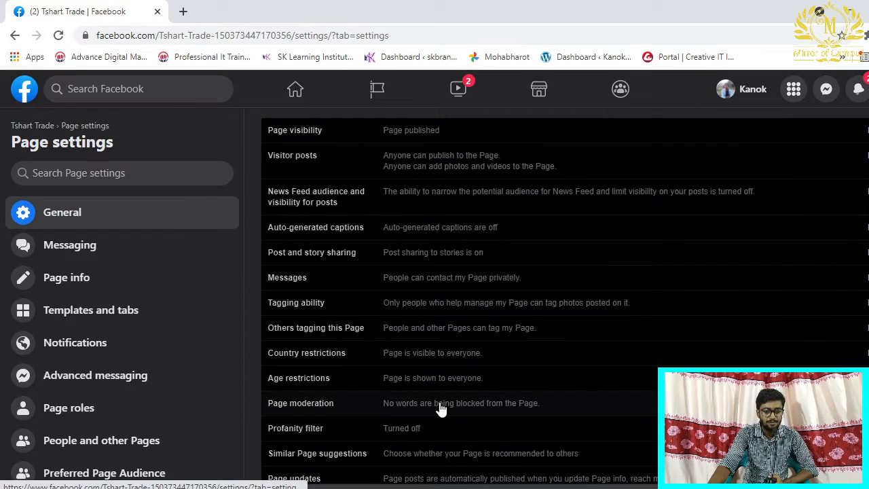
{"action": "scroll", "coordinate": [441, 303], "scroll_direction": "down", "scroll_amount": 1}
{"action": "scroll", "coordinate": [441, 304], "scroll_direction": "down", "scroll_amount": 3}
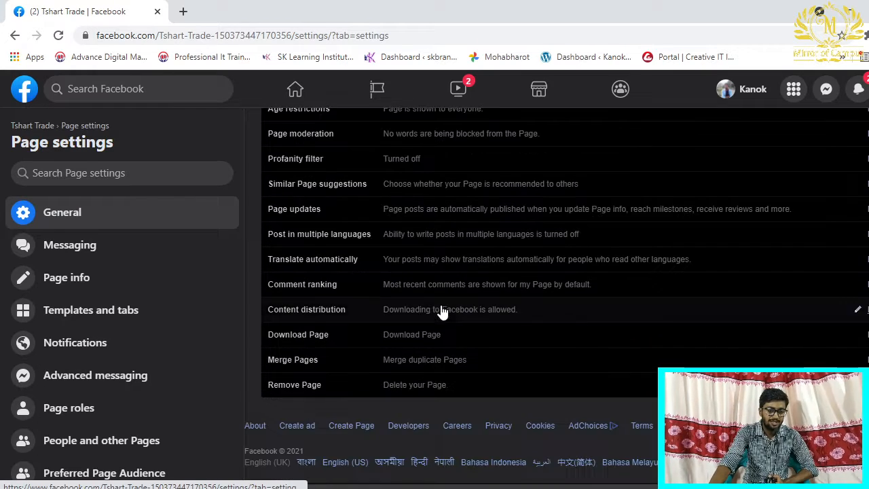
{"action": "scroll", "coordinate": [406, 357], "scroll_direction": "up", "scroll_amount": 3}
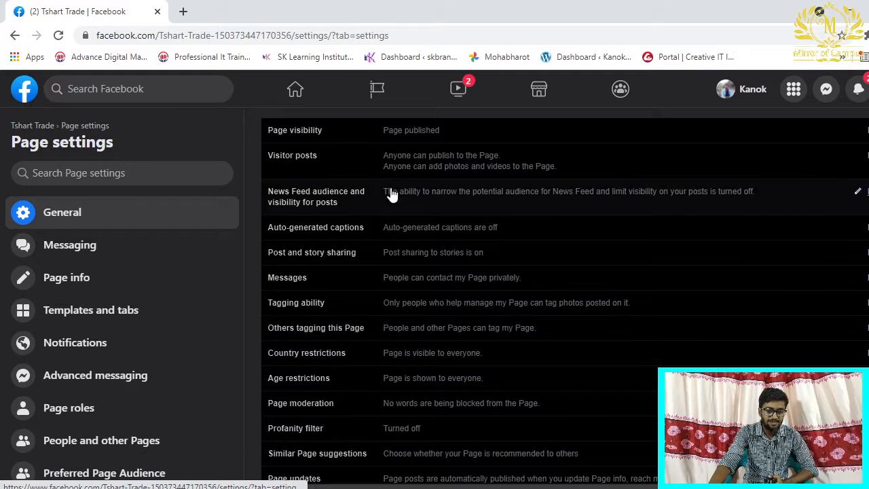
{"action": "scroll", "coordinate": [394, 329], "scroll_direction": "down", "scroll_amount": 4}
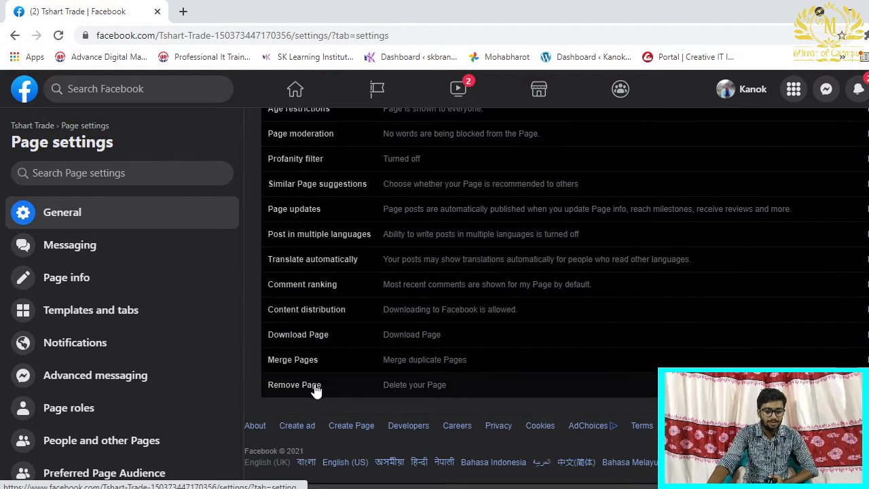
{"action": "scroll", "coordinate": [302, 380], "scroll_direction": "up", "scroll_amount": 2}
{"action": "scroll", "coordinate": [297, 385], "scroll_direction": "up", "scroll_amount": 3}
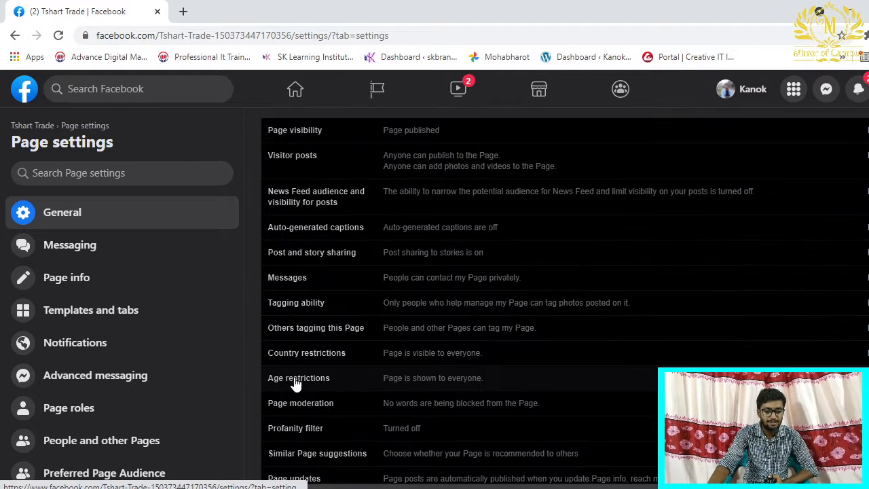
{"action": "scroll", "coordinate": [351, 380], "scroll_direction": "down", "scroll_amount": 4}
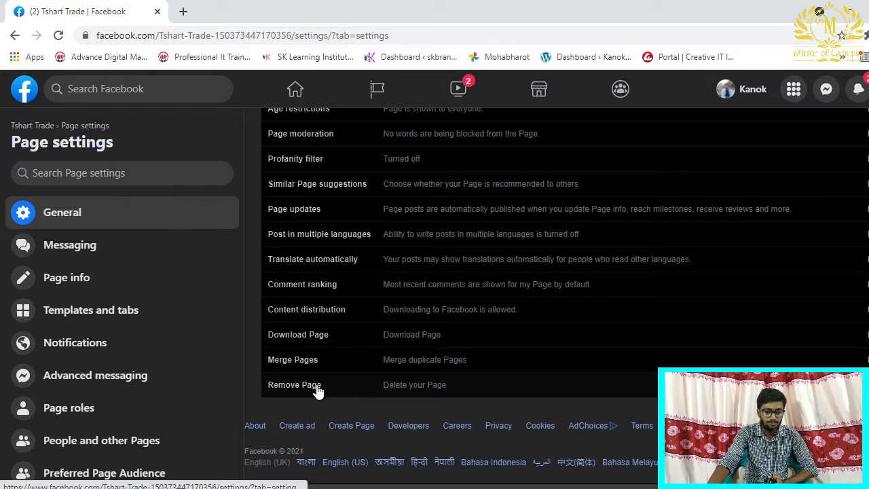
{"action": "scroll", "coordinate": [326, 385], "scroll_direction": "up", "scroll_amount": 4}
{"action": "scroll", "coordinate": [329, 377], "scroll_direction": "down", "scroll_amount": 1}
{"action": "scroll", "coordinate": [331, 370], "scroll_direction": "down", "scroll_amount": 3}
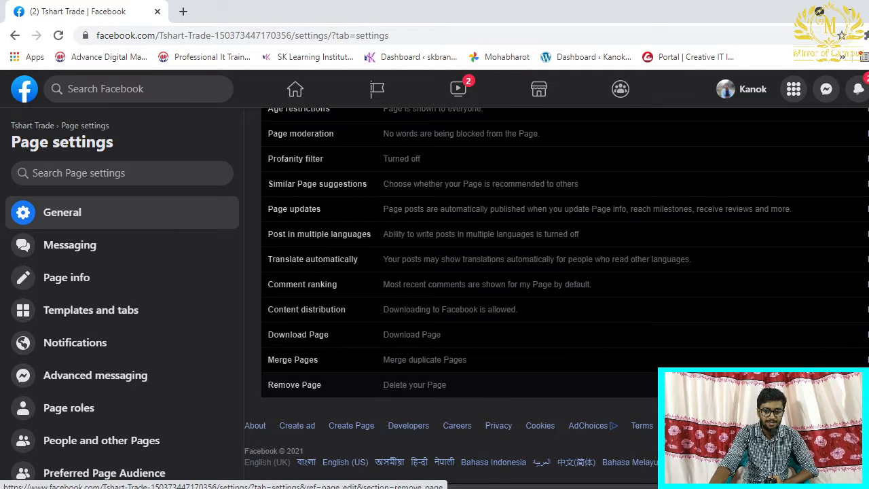
{"action": "left_click", "coordinate": [320, 384]}
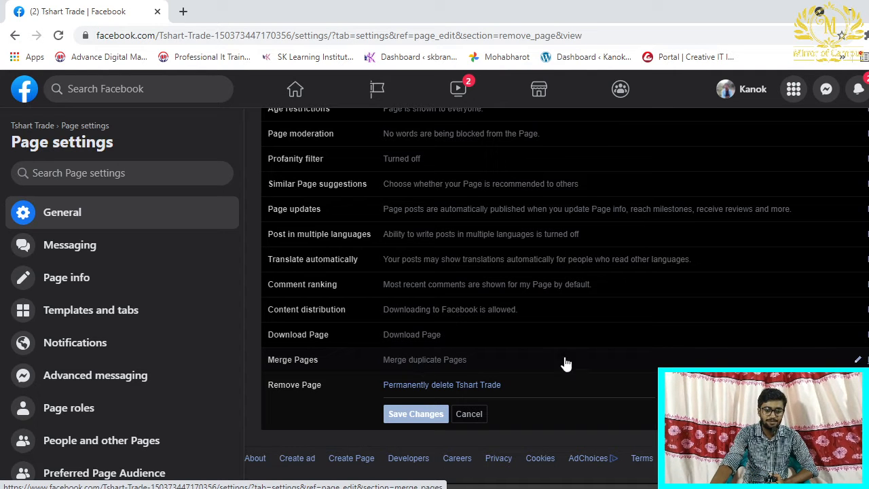
- Open the Merge Pages setting, follow its Merge duplicate Pages link, and return to the Page settings
{"action": "left_click", "coordinate": [863, 360]}
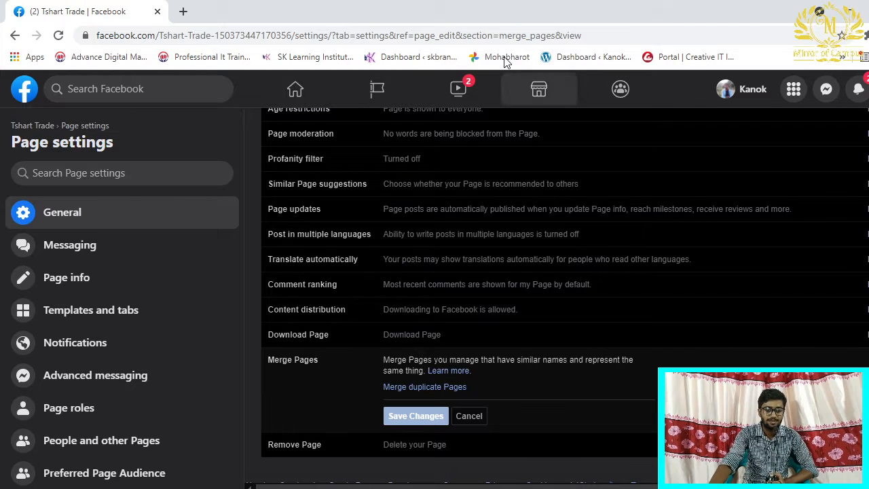
{"action": "left_click", "coordinate": [436, 389]}
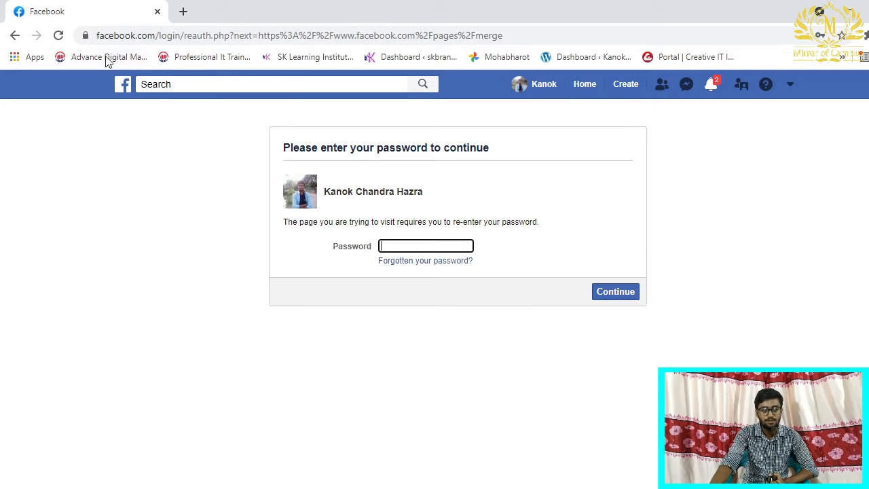
{"action": "left_click", "coordinate": [14, 37]}
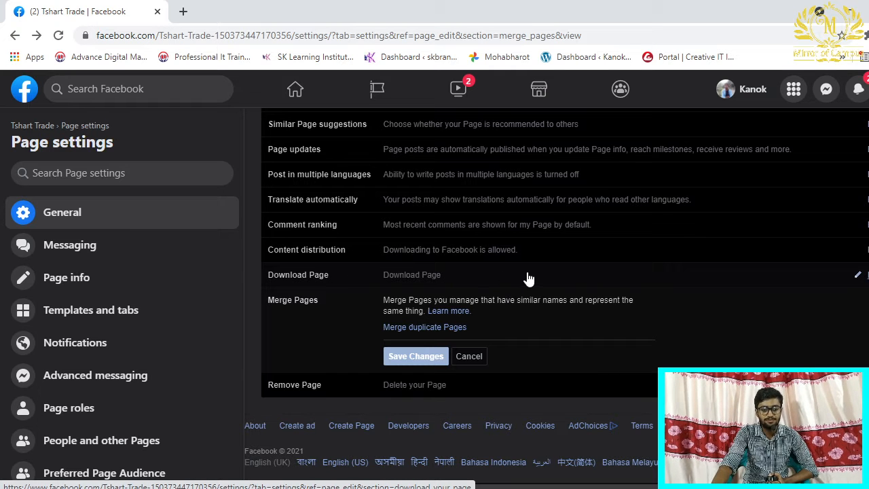
- Open the Download Page setting, read its description, and follow its link to the Page information download
{"action": "left_click", "coordinate": [858, 276]}
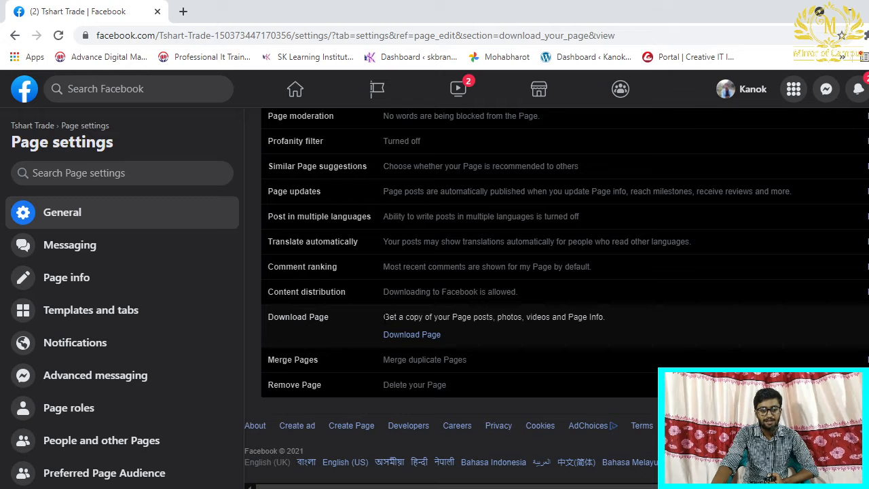
{"action": "left_click_drag", "start_coordinate": [384, 317], "coordinate": [590, 319]}
{"action": "left_click", "coordinate": [553, 316]}
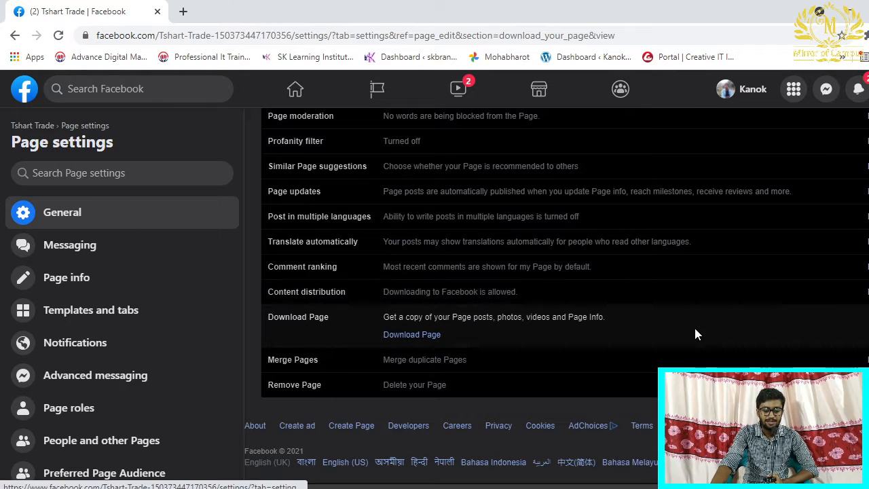
{"action": "left_click", "coordinate": [426, 336]}
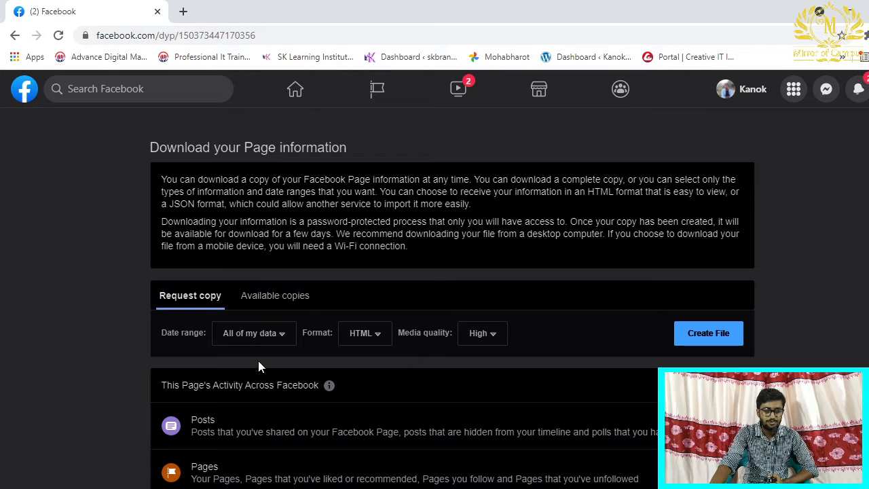
- Examine the Page information download request, including its request options and the categories of information to include
{"action": "scroll", "coordinate": [747, 330], "scroll_direction": "down", "scroll_amount": 12}
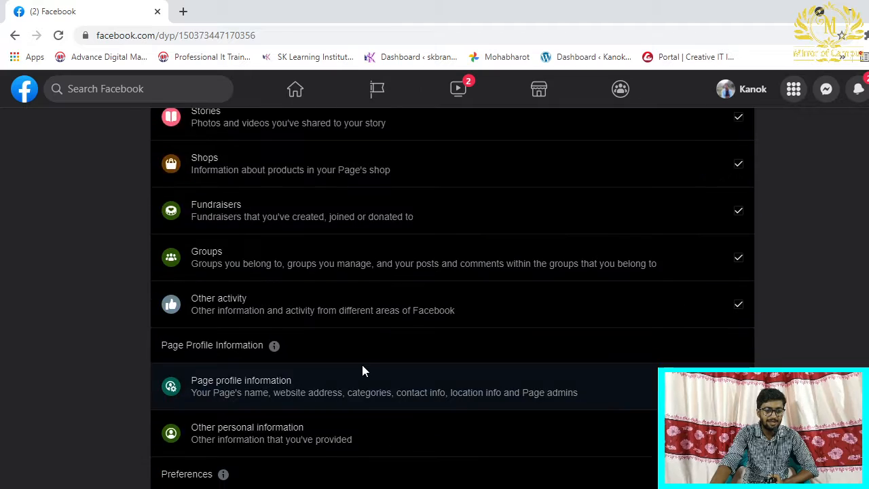
{"action": "scroll", "coordinate": [355, 368], "scroll_direction": "up", "scroll_amount": 12}
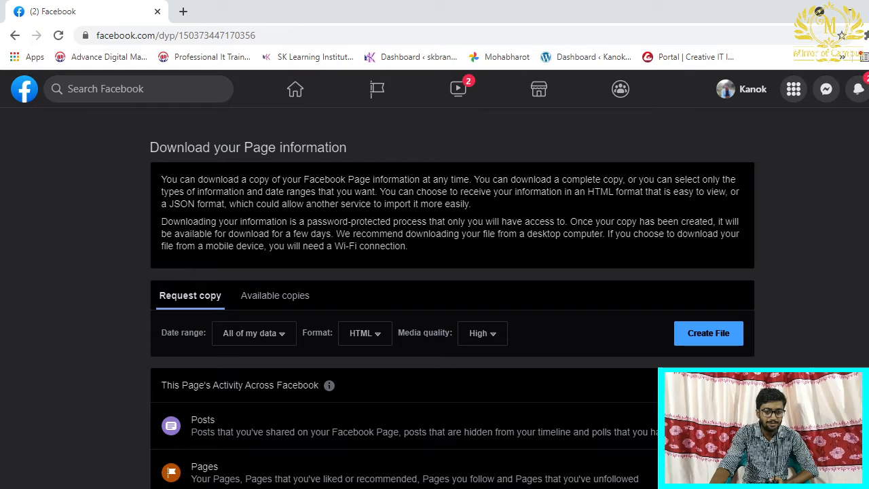
{"action": "scroll", "coordinate": [262, 260], "scroll_direction": "down", "scroll_amount": 5}
{"action": "scroll", "coordinate": [351, 271], "scroll_direction": "up", "scroll_amount": 5}
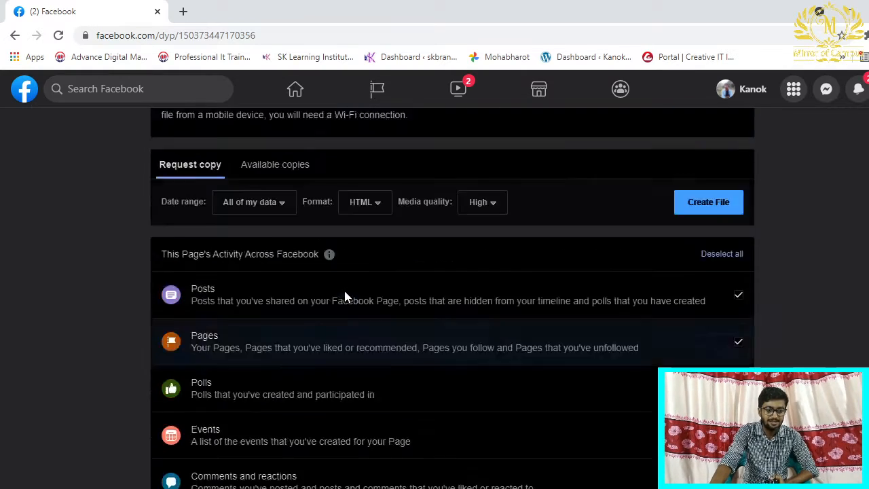
{"action": "scroll", "coordinate": [344, 294], "scroll_direction": "down", "scroll_amount": 1}
{"action": "scroll", "coordinate": [303, 346], "scroll_direction": "up", "scroll_amount": 1}
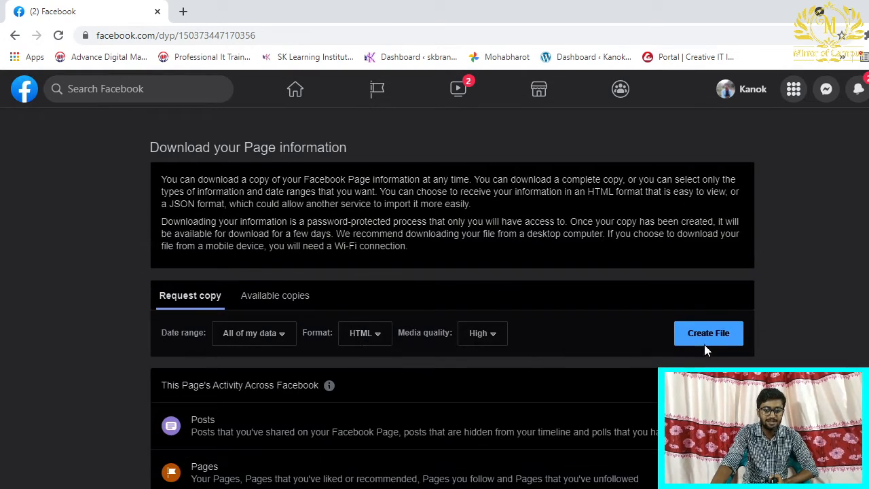
{"action": "scroll", "coordinate": [488, 350], "scroll_direction": "down", "scroll_amount": 10}
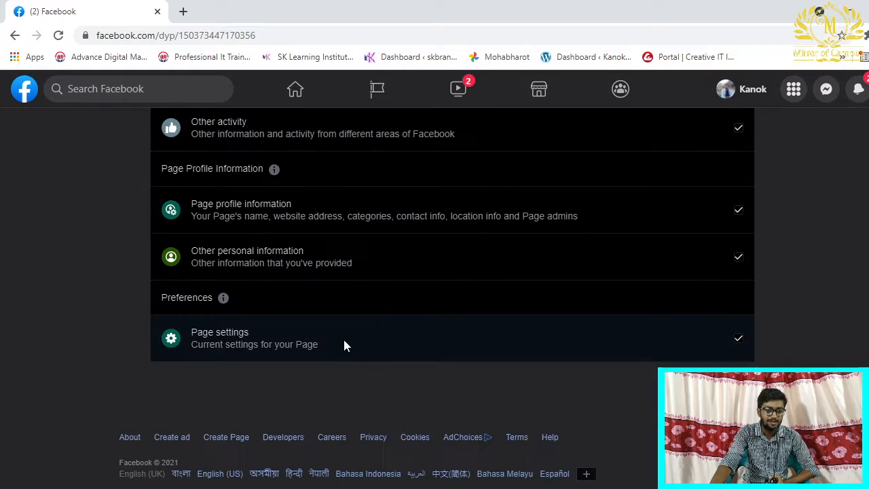
{"action": "scroll", "coordinate": [338, 343], "scroll_direction": "up", "scroll_amount": 10}
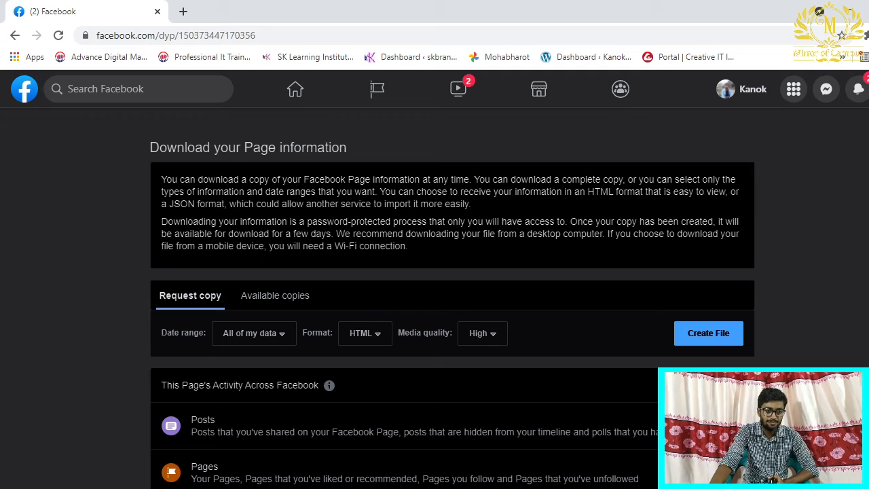
{"action": "scroll", "coordinate": [438, 302], "scroll_direction": "down", "scroll_amount": 10}
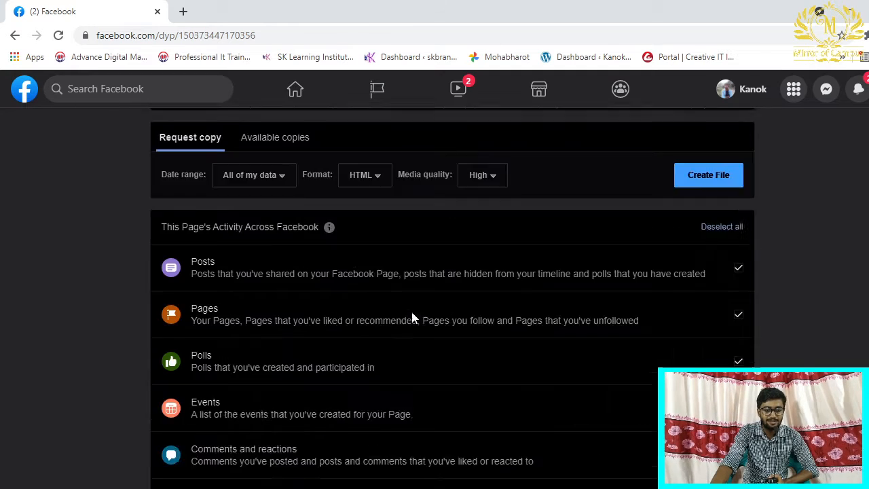
{"action": "scroll", "coordinate": [568, 316], "scroll_direction": "up", "scroll_amount": 10}
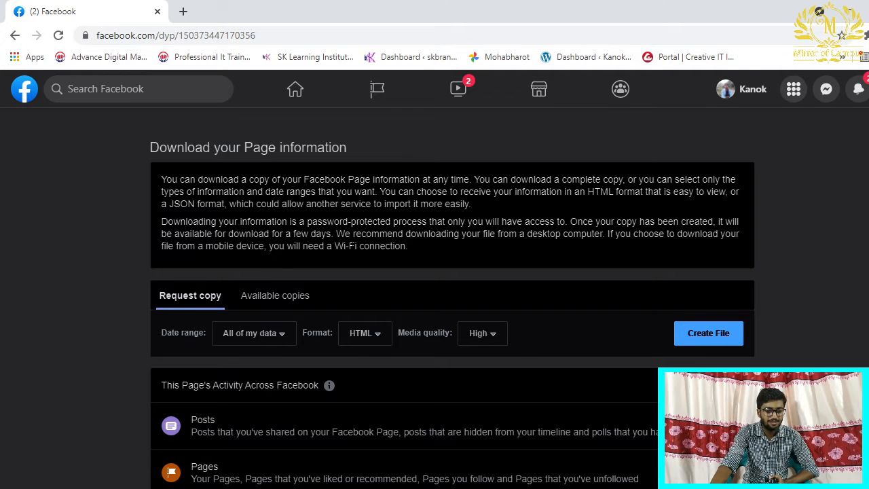
- View the file format choices for the Page information copy without changing HTML, and review the information categories
{"action": "scroll", "coordinate": [390, 290], "scroll_direction": "down", "scroll_amount": 1}
{"action": "left_click", "coordinate": [375, 269]}
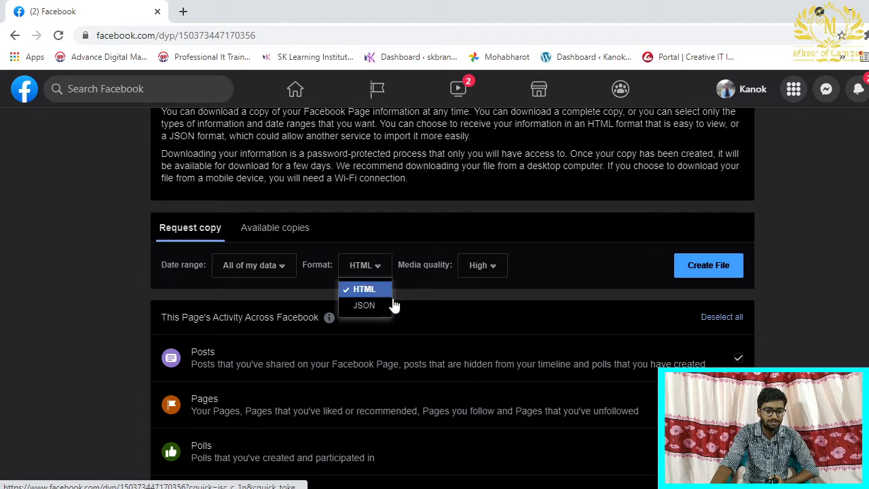
{"action": "left_click", "coordinate": [428, 290]}
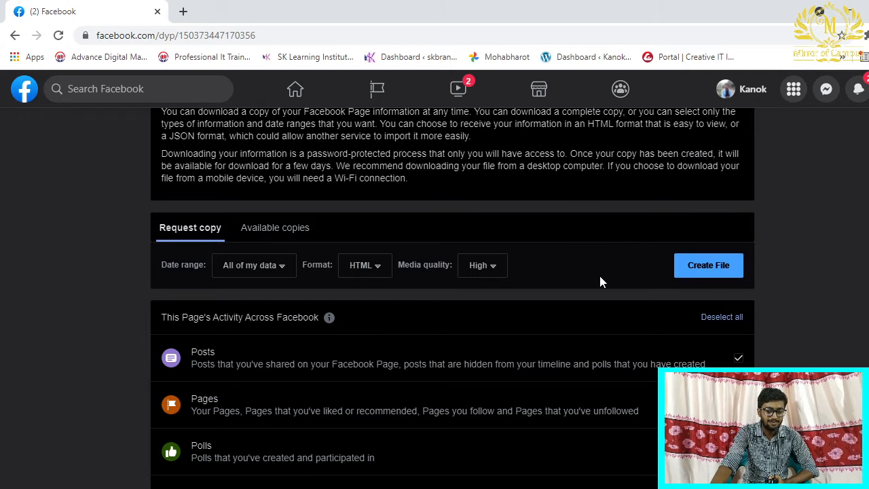
{"action": "scroll", "coordinate": [508, 324], "scroll_direction": "down", "scroll_amount": 4}
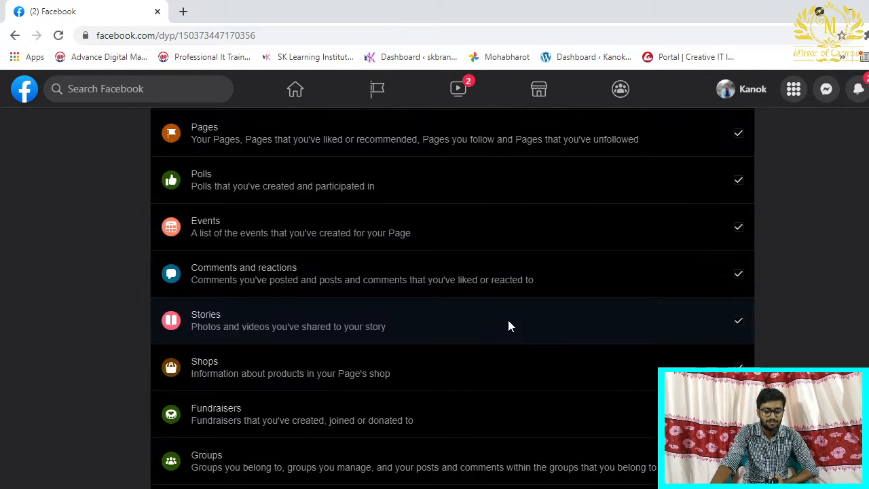
{"action": "scroll", "coordinate": [508, 323], "scroll_direction": "up", "scroll_amount": 5}
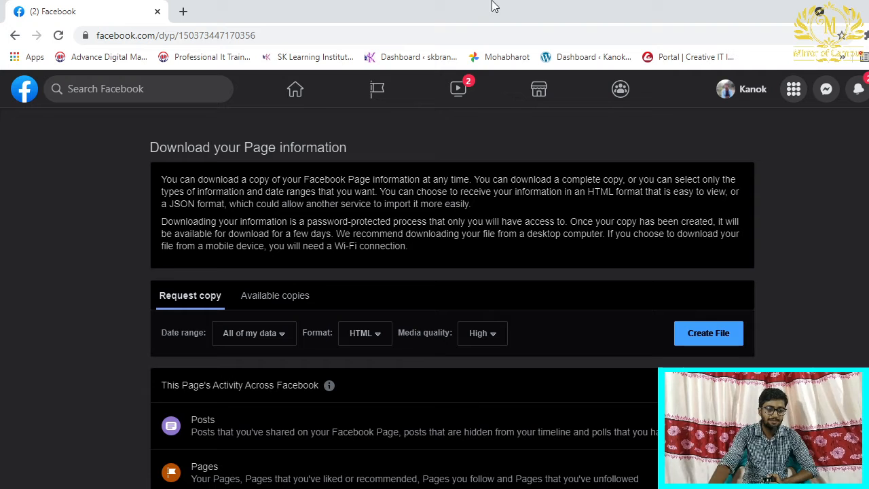
- View the date range calendar for the Page information copy without changing it, and return to the Page settings
{"action": "left_click", "coordinate": [269, 337]}
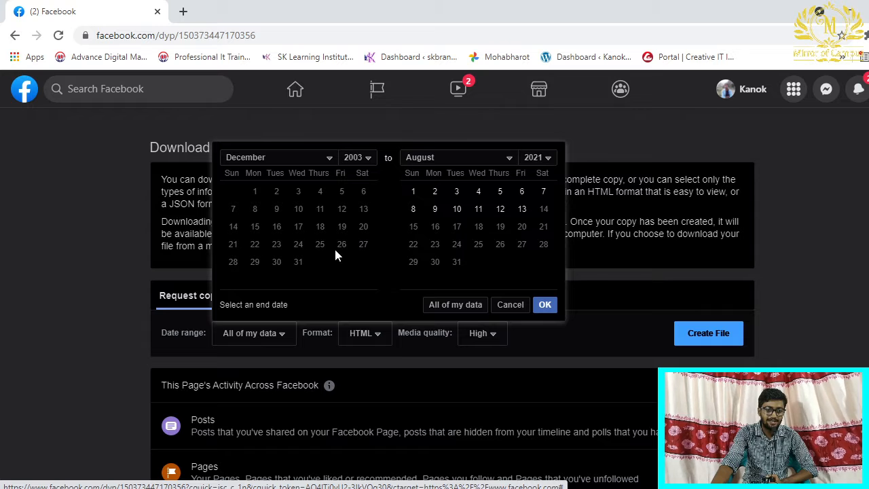
{"action": "left_click", "coordinate": [307, 350]}
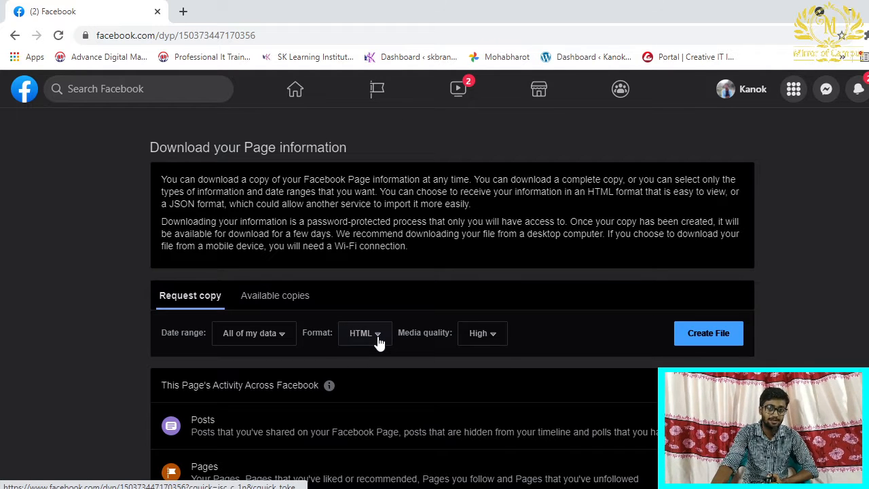
{"action": "scroll", "coordinate": [580, 353], "scroll_direction": "down", "scroll_amount": 10}
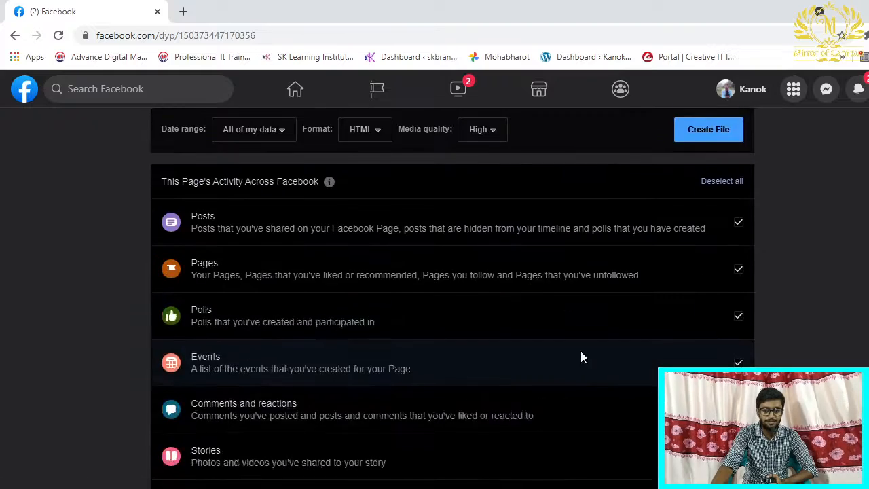
{"action": "scroll", "coordinate": [536, 360], "scroll_direction": "up", "scroll_amount": 10}
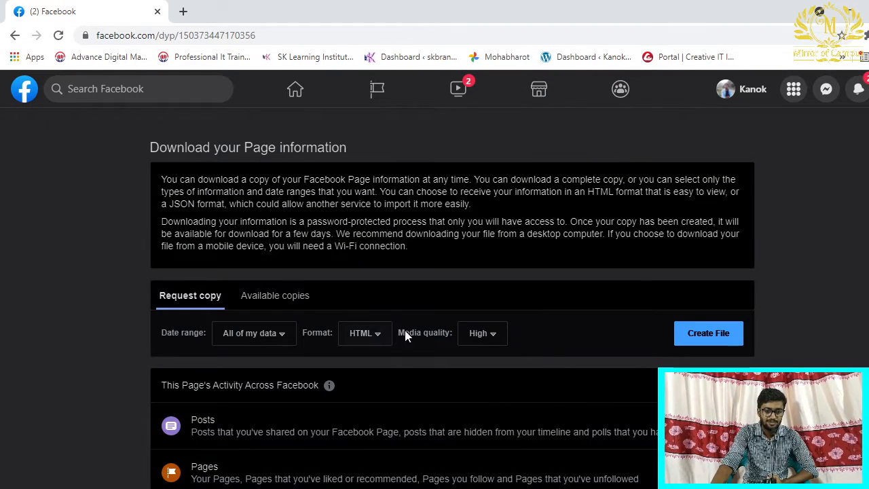
{"action": "left_click", "coordinate": [15, 37]}
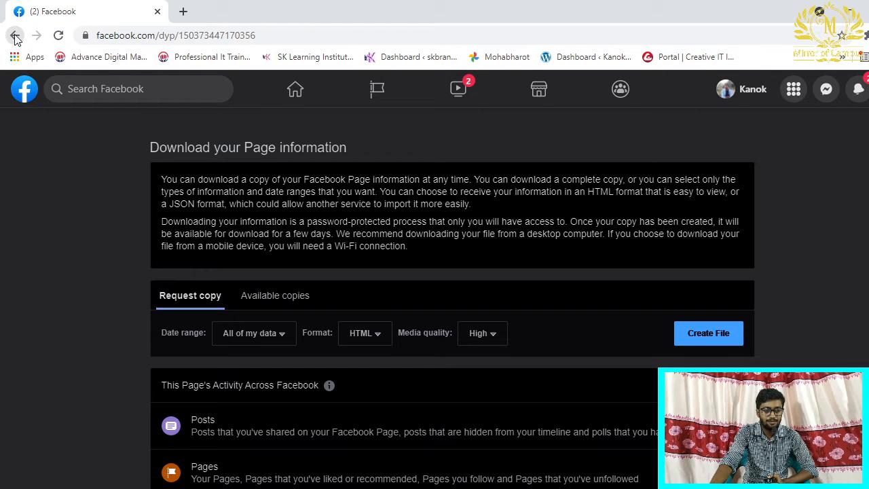
- Open the Content distribution setting, tick and untick Prohibit downloading to Facebook, and view that option's help text
{"action": "scroll", "coordinate": [698, 193], "scroll_direction": "down", "scroll_amount": 5}
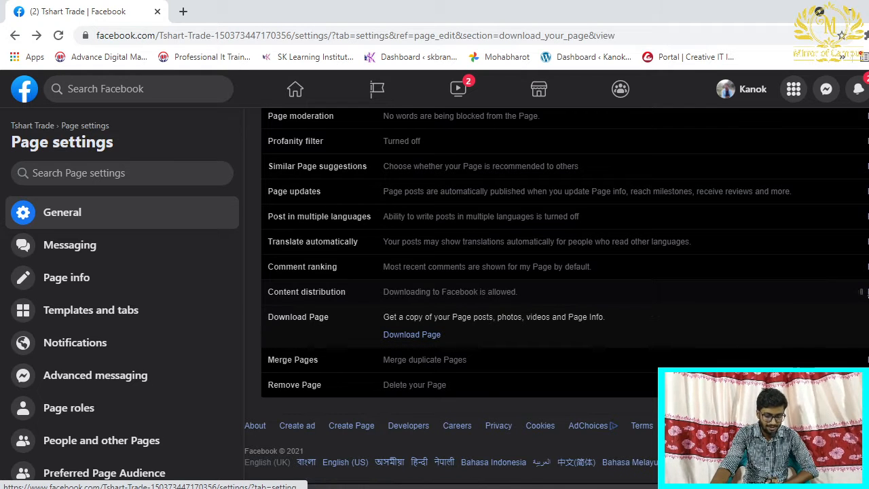
{"action": "left_click", "coordinate": [859, 291]}
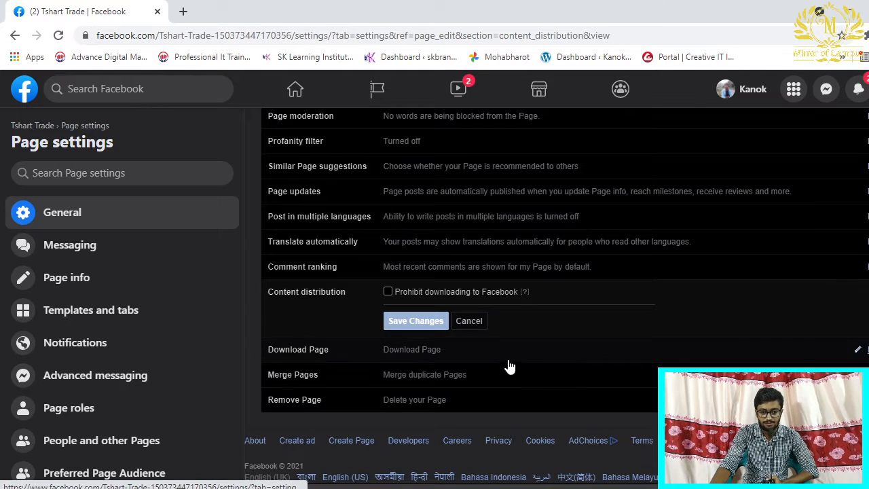
{"action": "left_click", "coordinate": [390, 291]}
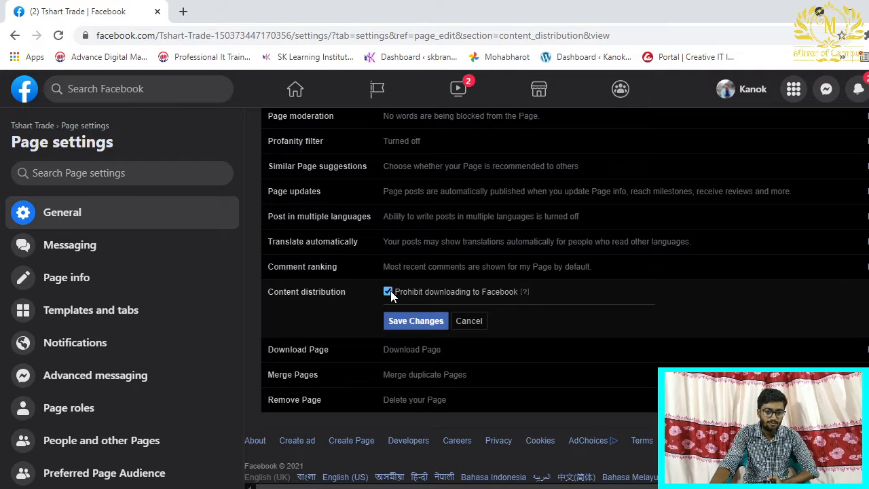
{"action": "left_click", "coordinate": [391, 291]}
{"action": "mouse_move", "coordinate": [533, 293]}
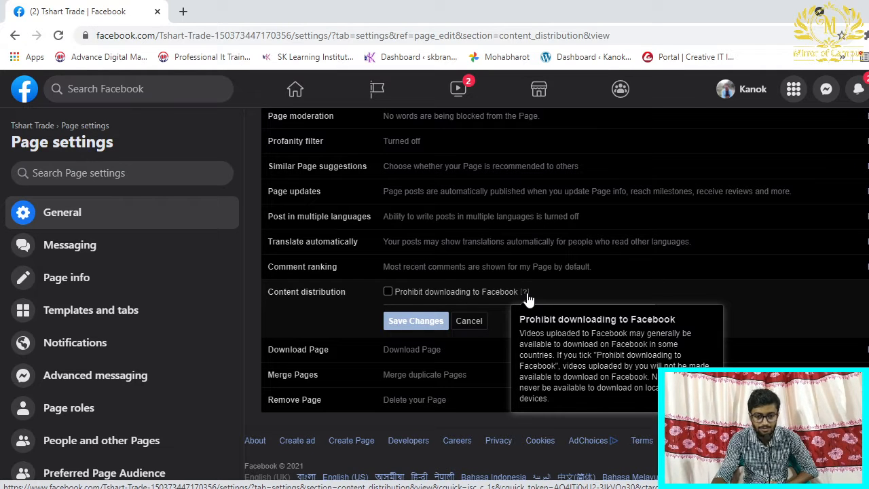
- Tick Prohibit downloading to Facebook under Content distribution and clear it again without saving
{"action": "left_click", "coordinate": [388, 291]}
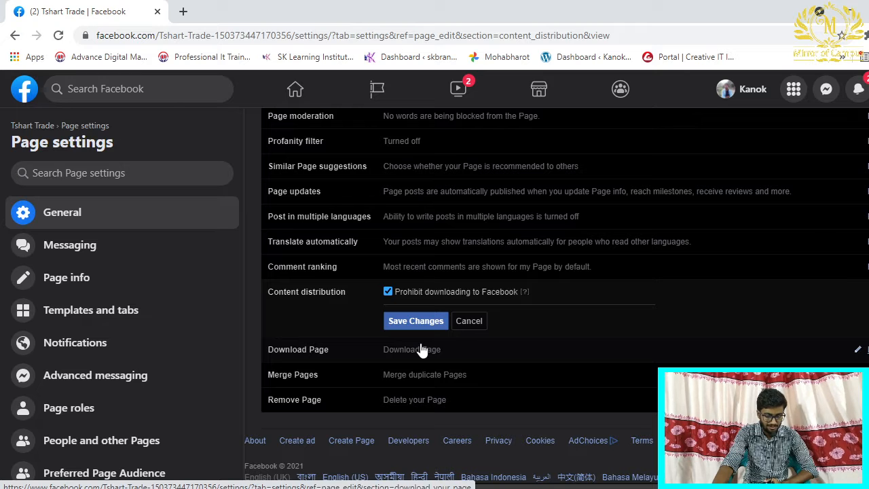
{"action": "left_click", "coordinate": [388, 292]}
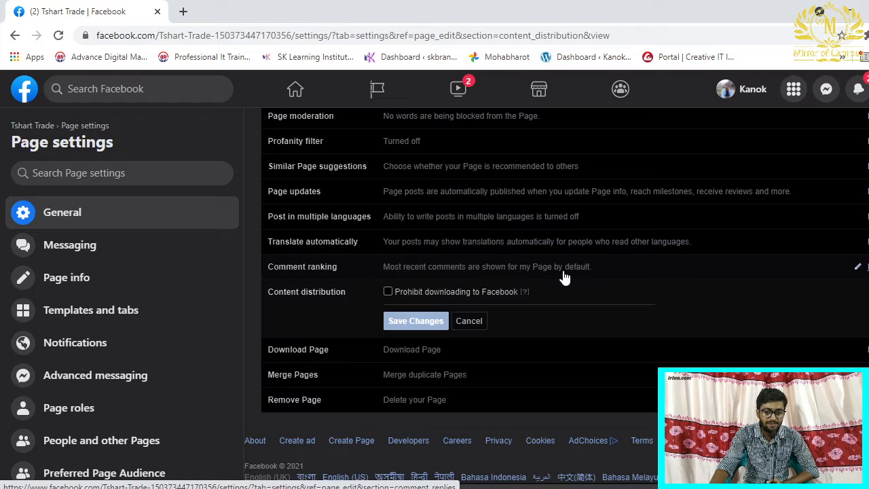
- Turn on See most relevant comments by default under Comment ranking, check its help text, and save the change
{"action": "left_click", "coordinate": [860, 267]}
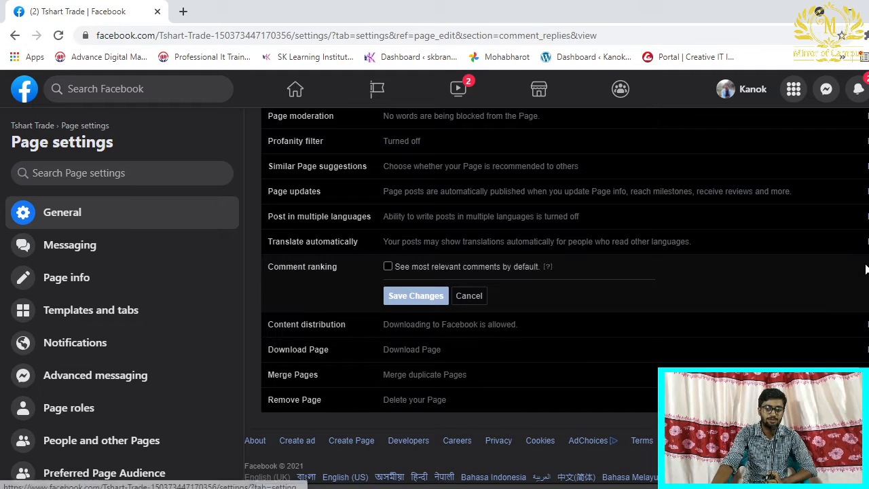
{"action": "left_click", "coordinate": [388, 267]}
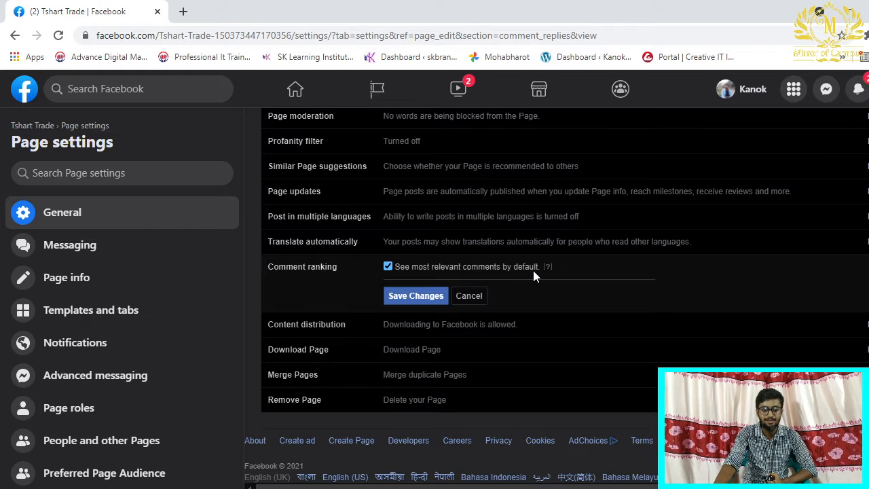
{"action": "mouse_move", "coordinate": [548, 271]}
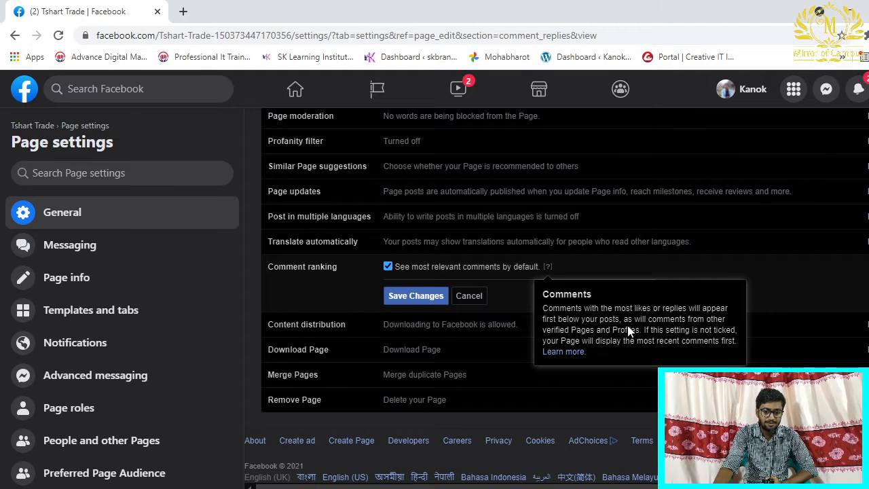
{"action": "left_click", "coordinate": [408, 296]}
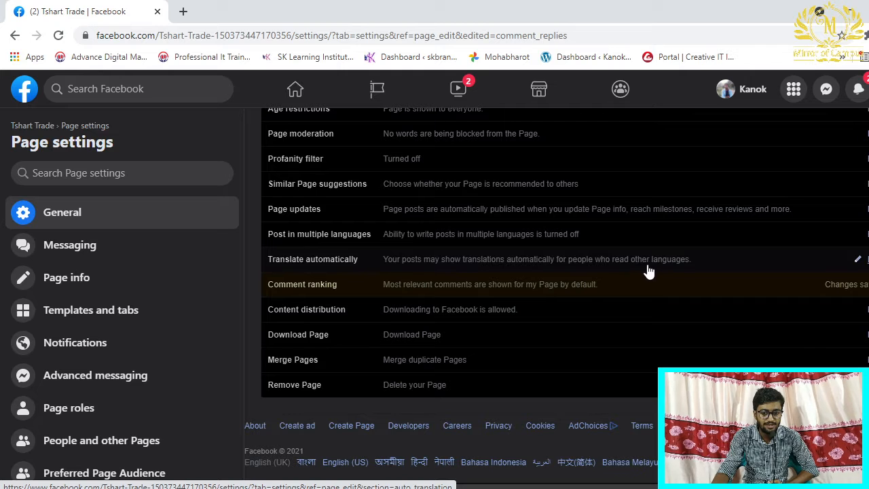
- View the Translate automatically setting, and allow people who manage the Page to write posts in multiple languages, saving the change
{"action": "left_click", "coordinate": [858, 259]}
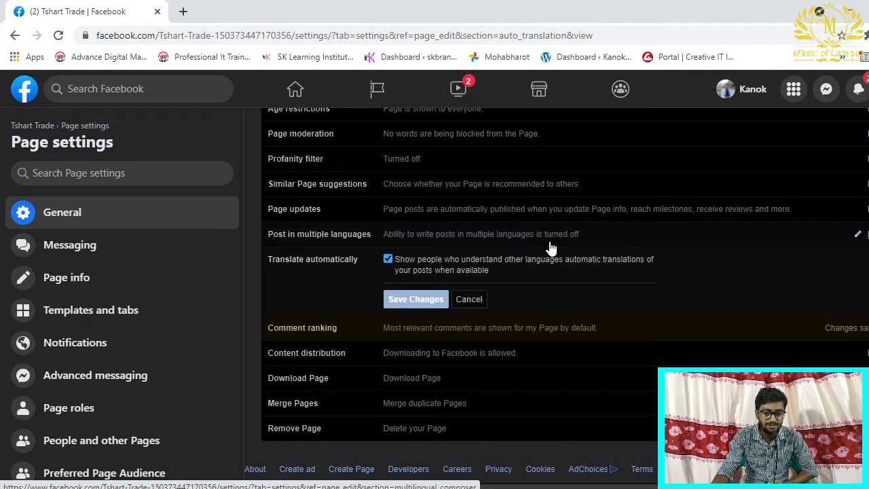
{"action": "left_click", "coordinate": [857, 235]}
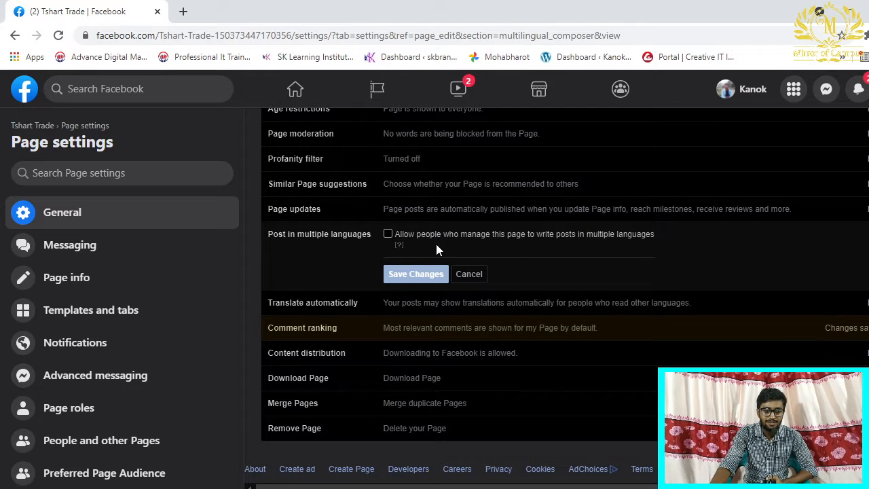
{"action": "mouse_move", "coordinate": [399, 247]}
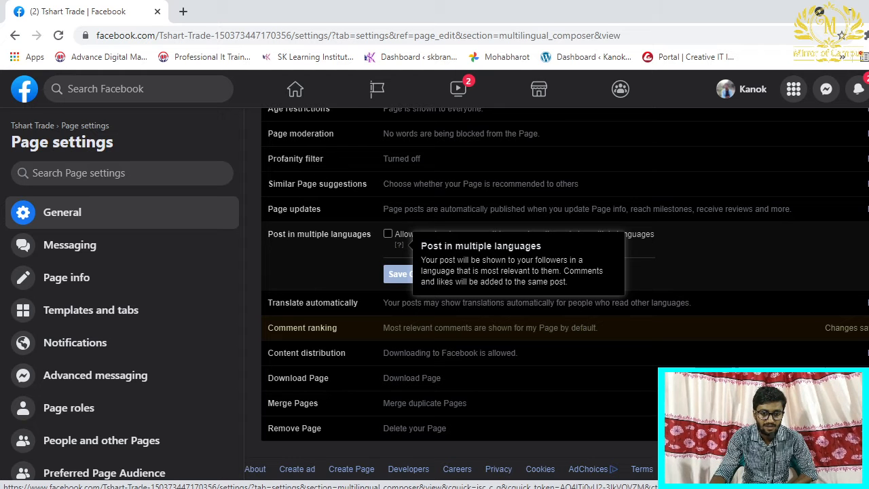
{"action": "left_click_drag", "start_coordinate": [427, 270], "coordinate": [551, 271]}
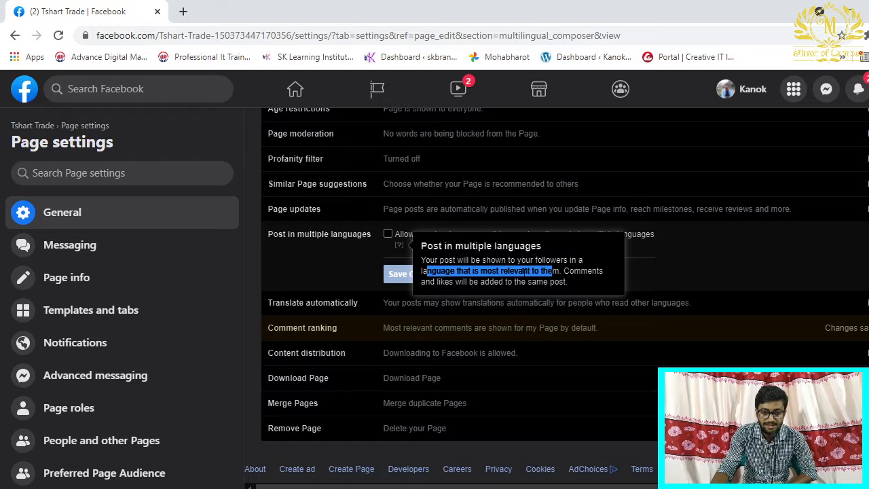
{"action": "left_click", "coordinate": [526, 271]}
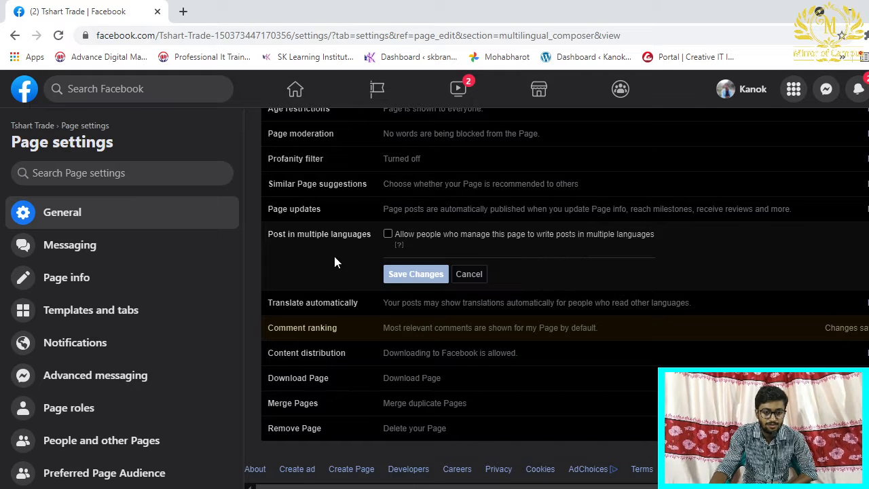
{"action": "left_click", "coordinate": [388, 234]}
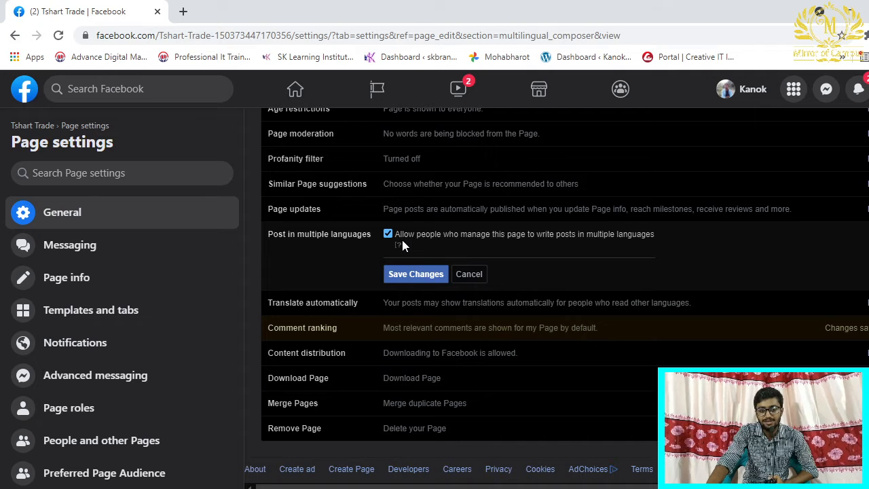
{"action": "left_click", "coordinate": [406, 275]}
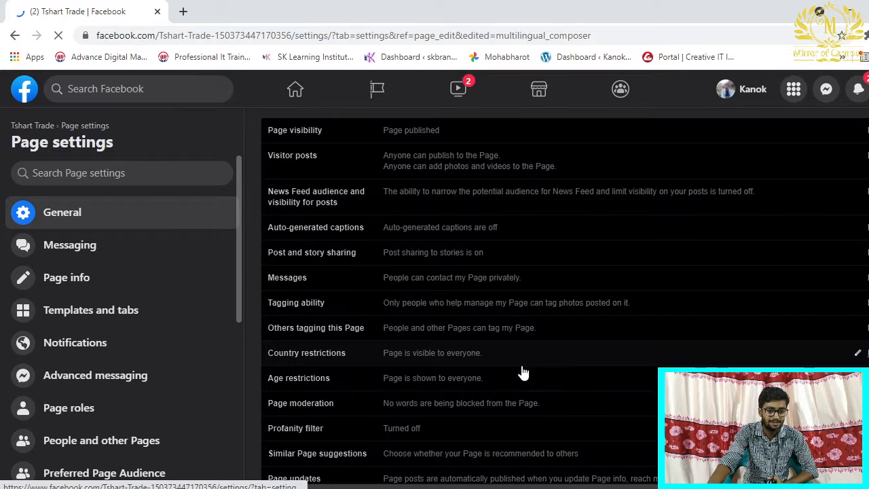
- Open the Page updates setting and view the help text for automatically publishing posts when information is updated
{"action": "scroll", "coordinate": [475, 394], "scroll_direction": "down", "scroll_amount": 4}
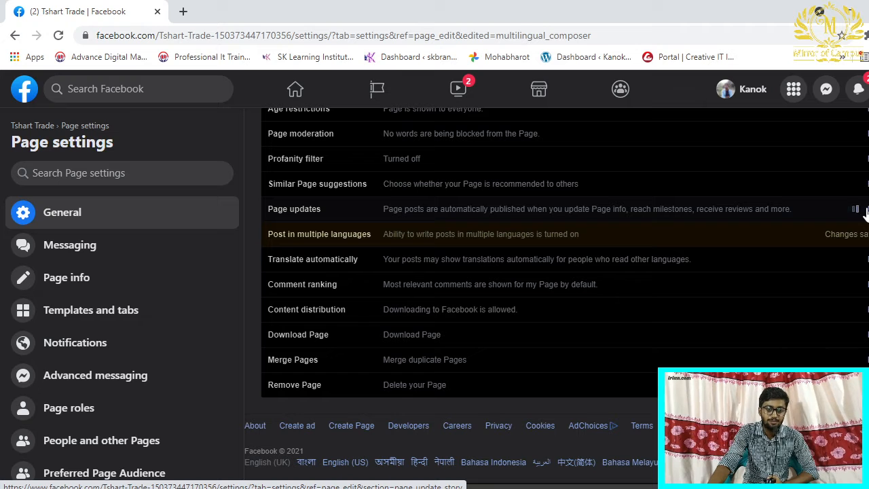
{"action": "left_click", "coordinate": [789, 215]}
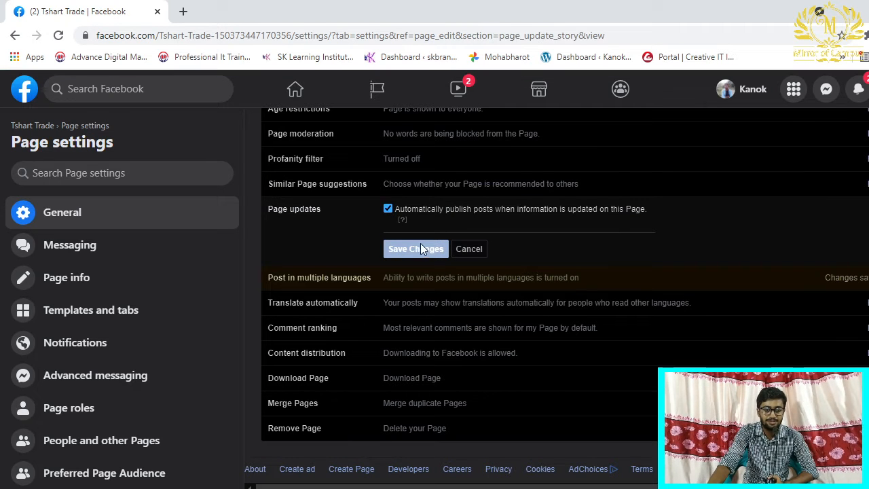
{"action": "mouse_move", "coordinate": [403, 219]}
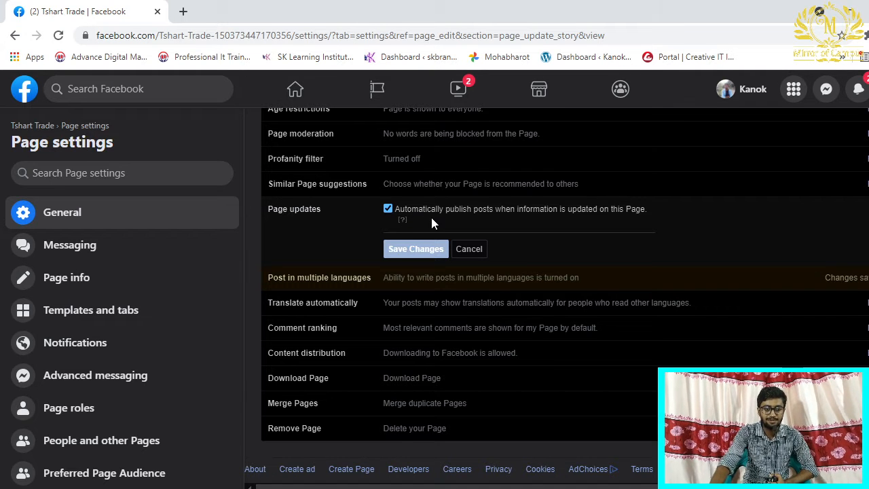
- Open the Similar Page suggestions setting and view the help text for including Tshart Trade in recommendations
{"action": "scroll", "coordinate": [434, 223], "scroll_direction": "up", "scroll_amount": 1}
{"action": "scroll", "coordinate": [432, 217], "scroll_direction": "up", "scroll_amount": 2}
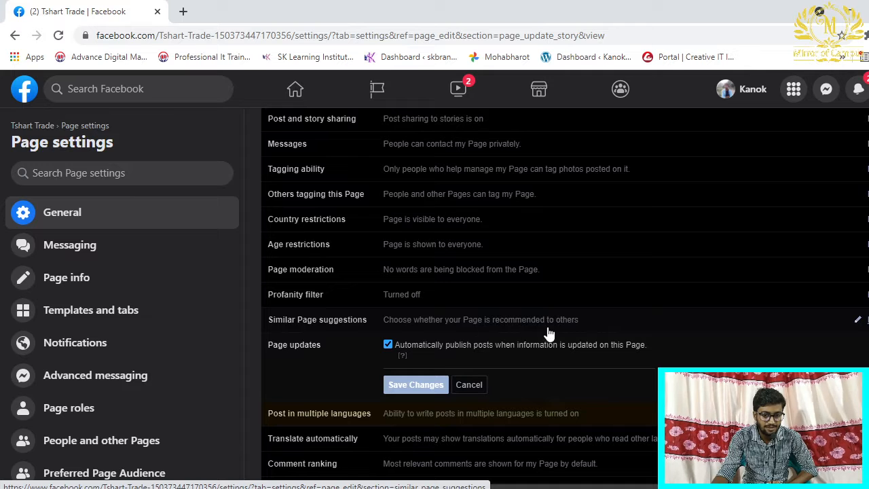
{"action": "left_click", "coordinate": [859, 320]}
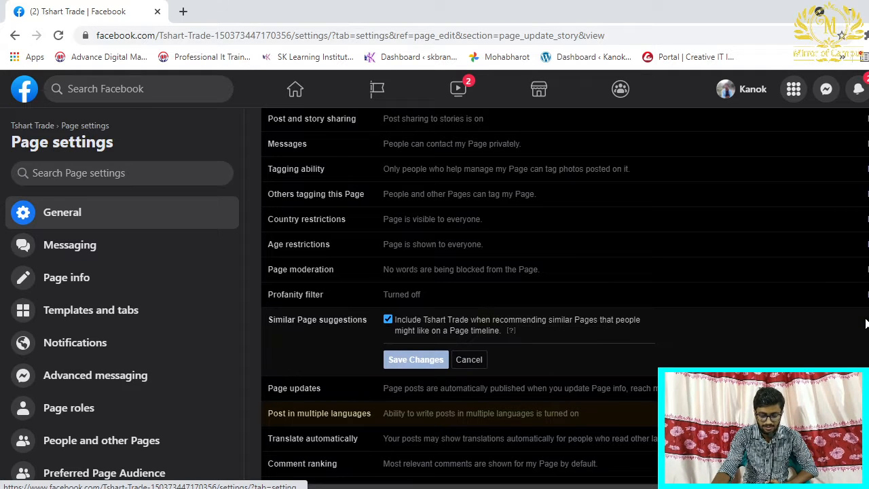
{"action": "mouse_move", "coordinate": [510, 331]}
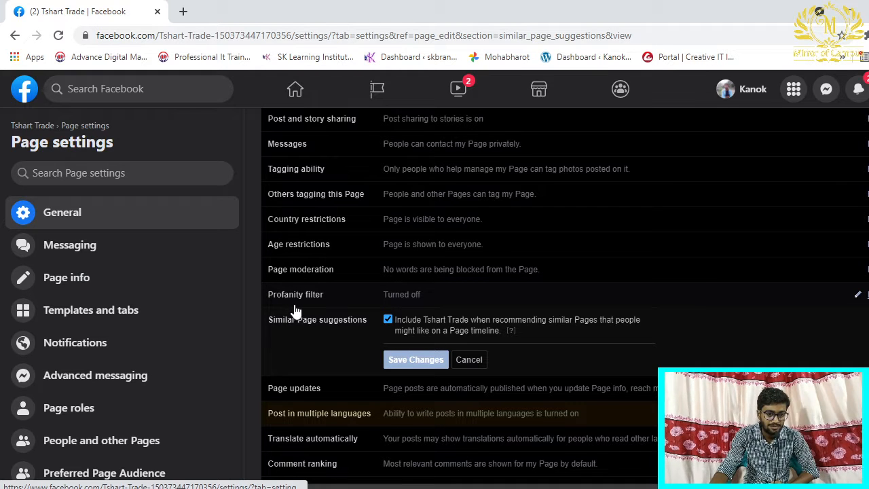
- Read the help text of the Profanity filter setting, turn the filter on, and save the change
{"action": "left_click", "coordinate": [866, 296]}
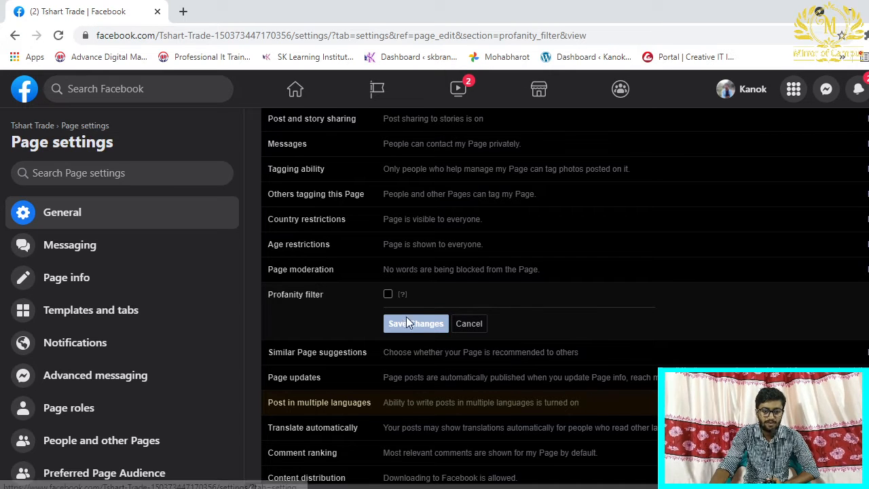
{"action": "mouse_move", "coordinate": [402, 296]}
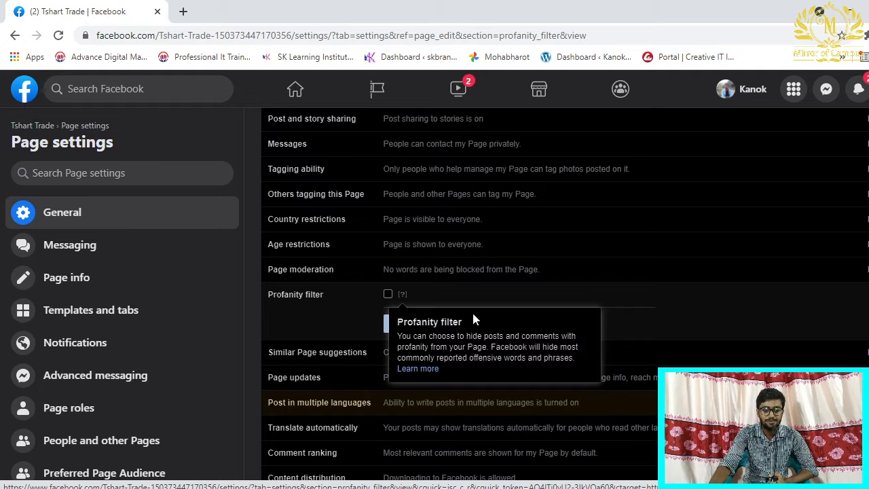
{"action": "left_click", "coordinate": [388, 293]}
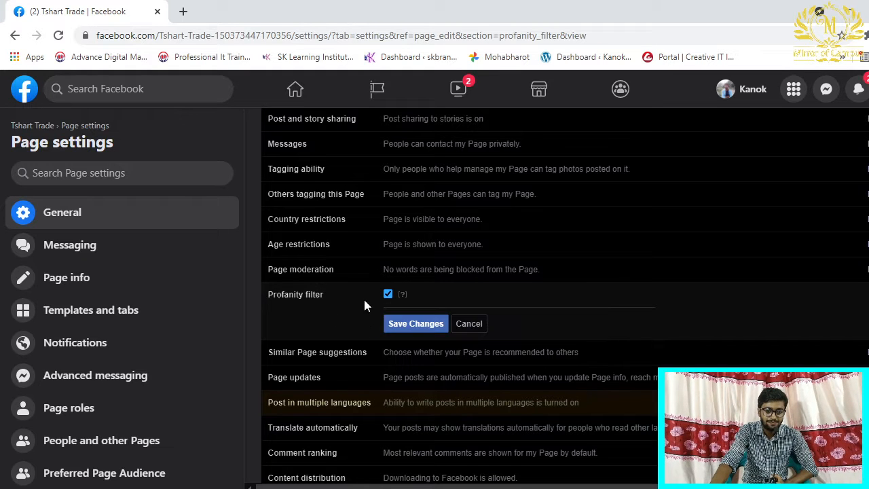
{"action": "left_click", "coordinate": [408, 327]}
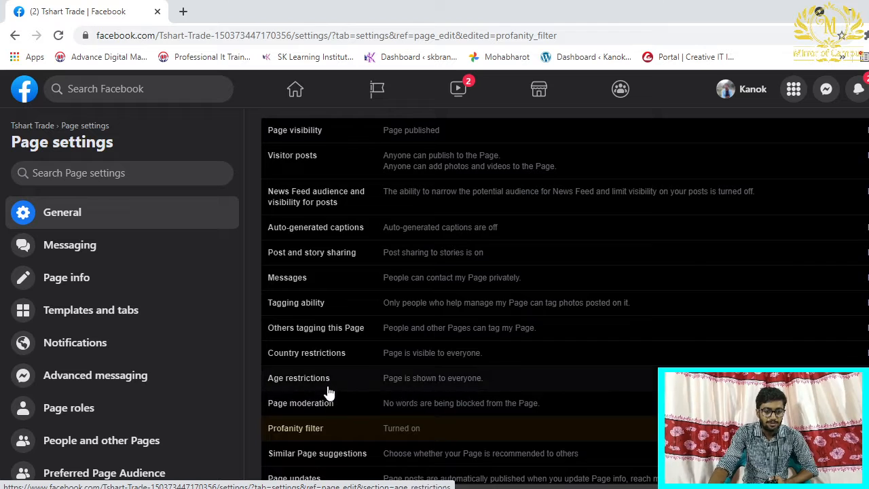
- Open the Page moderation setting and review its options for hiding words, phrases or emojis
{"action": "scroll", "coordinate": [330, 382], "scroll_direction": "down", "scroll_amount": 2}
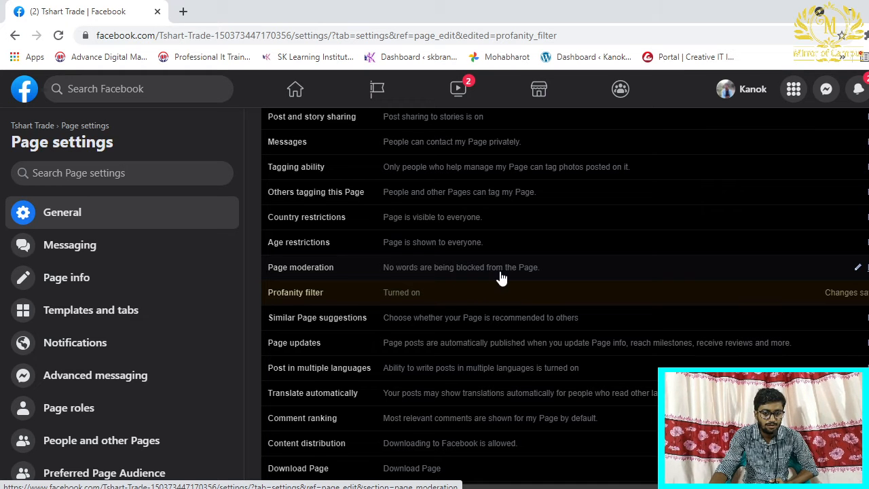
{"action": "left_click", "coordinate": [866, 270]}
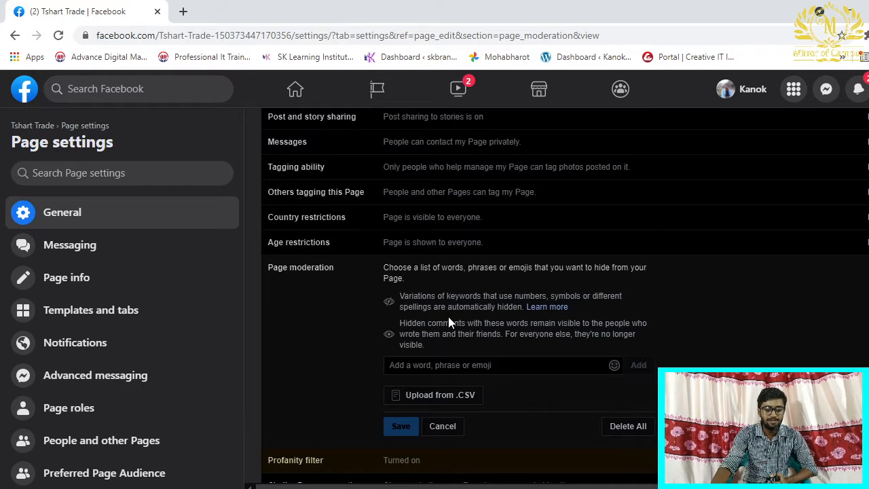
{"action": "scroll", "coordinate": [386, 364], "scroll_direction": "down", "scroll_amount": 1}
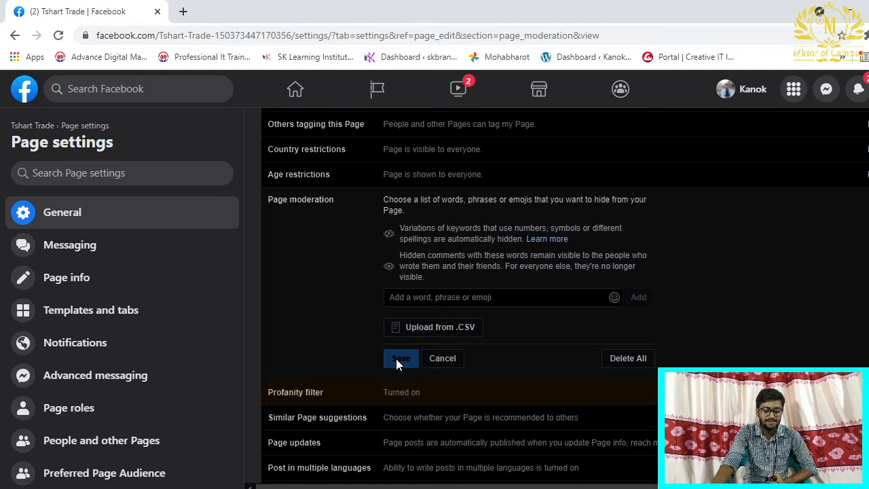
{"action": "scroll", "coordinate": [396, 359], "scroll_direction": "up", "scroll_amount": 2}
{"action": "scroll", "coordinate": [533, 385], "scroll_direction": "down", "scroll_amount": 1}
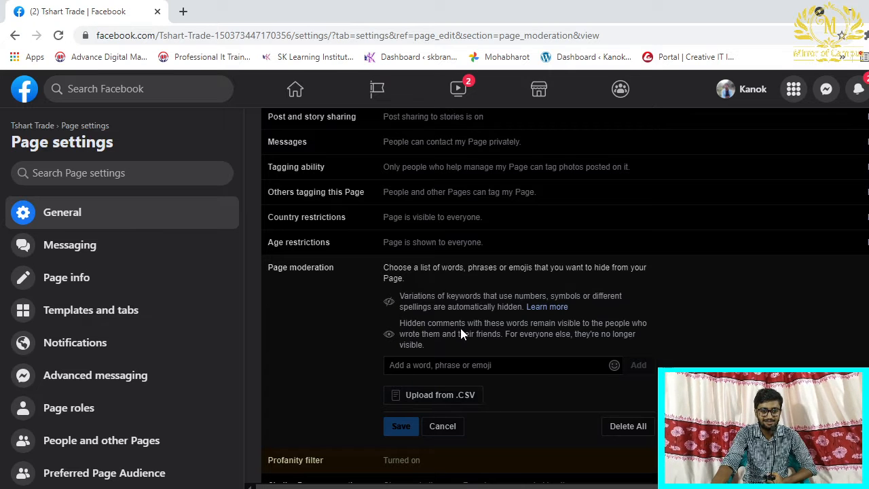
- Open the Age restrictions setting, look over the available age options, and select People 17 and over
{"action": "scroll", "coordinate": [516, 385], "scroll_direction": "up", "scroll_amount": 2}
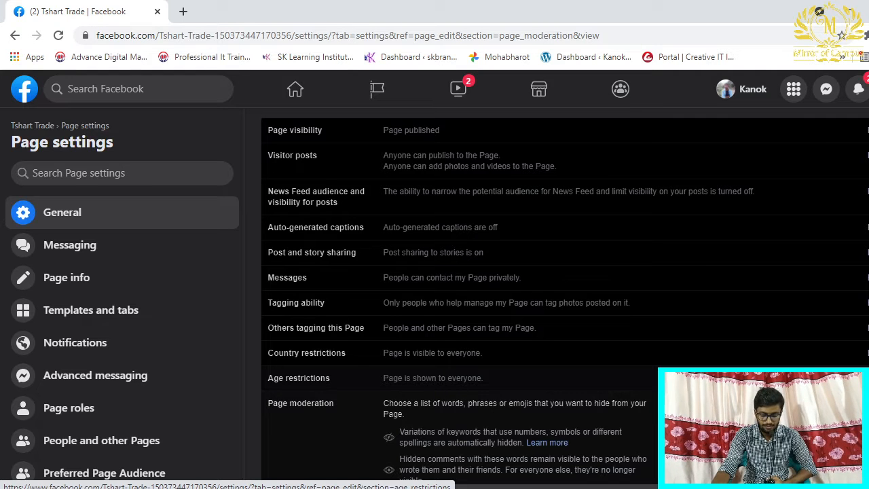
{"action": "left_click", "coordinate": [679, 379]}
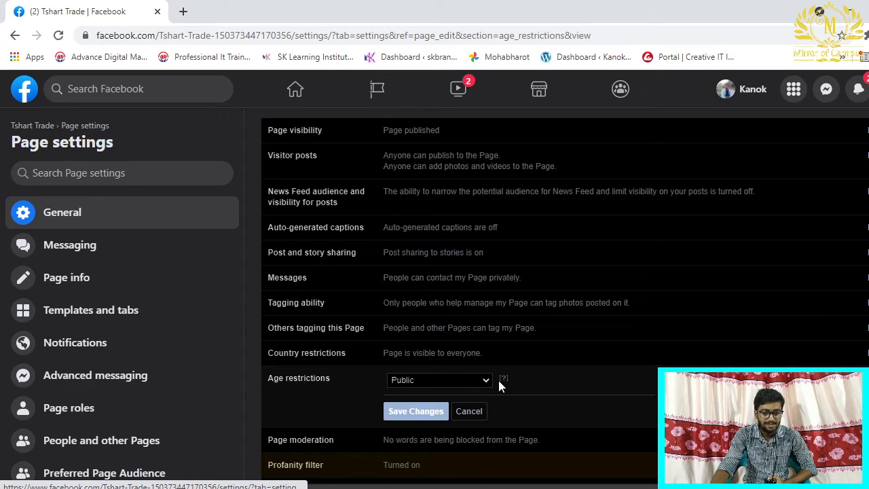
{"action": "mouse_move", "coordinate": [502, 382]}
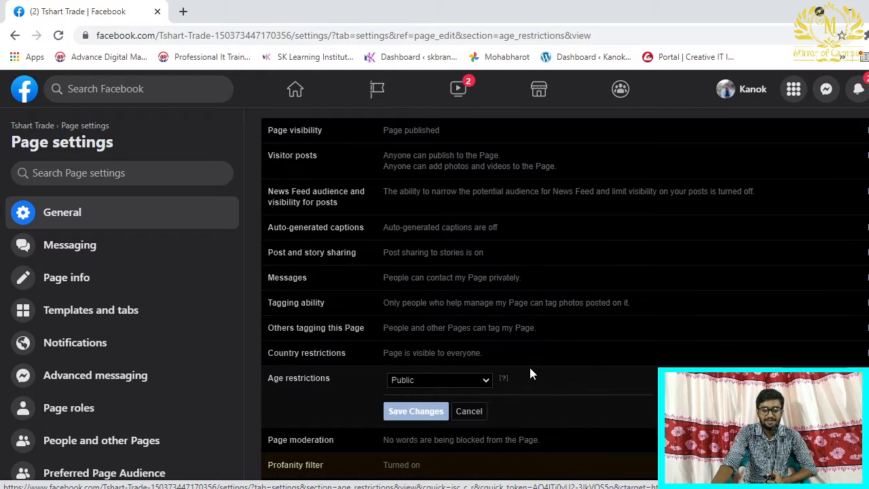
{"action": "scroll", "coordinate": [530, 370], "scroll_direction": "down", "scroll_amount": 2}
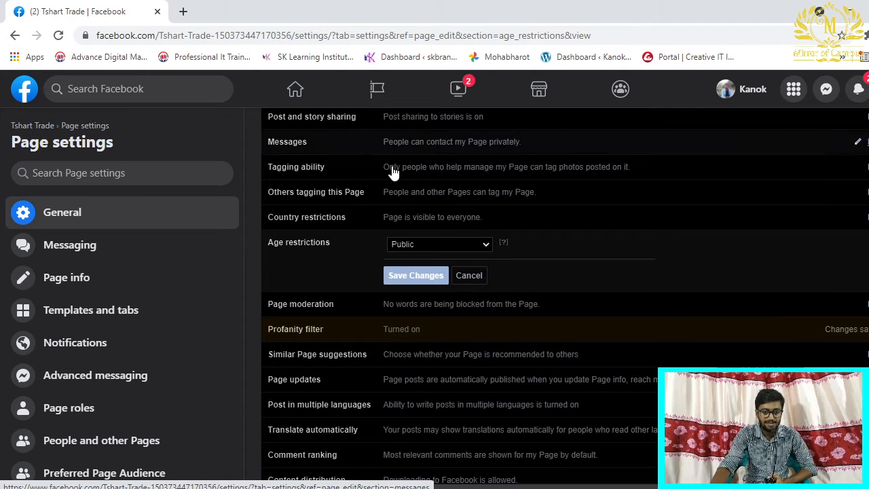
{"action": "left_click", "coordinate": [485, 247]}
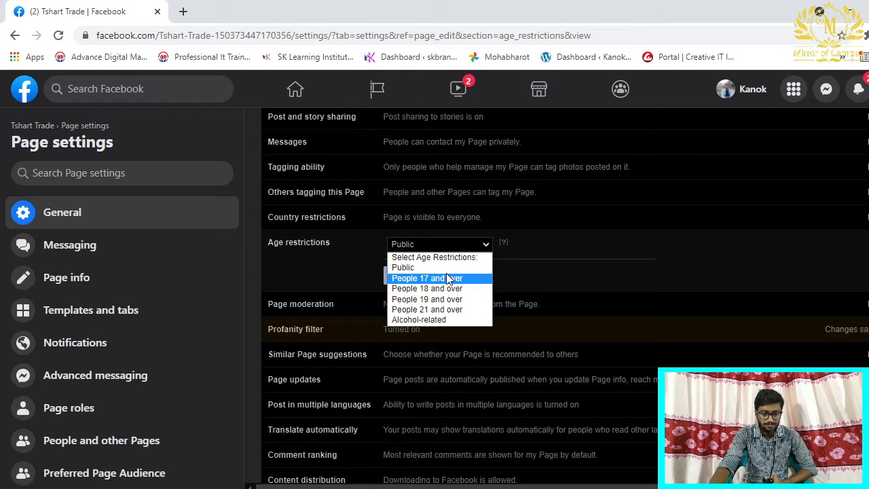
{"action": "left_click", "coordinate": [567, 232]}
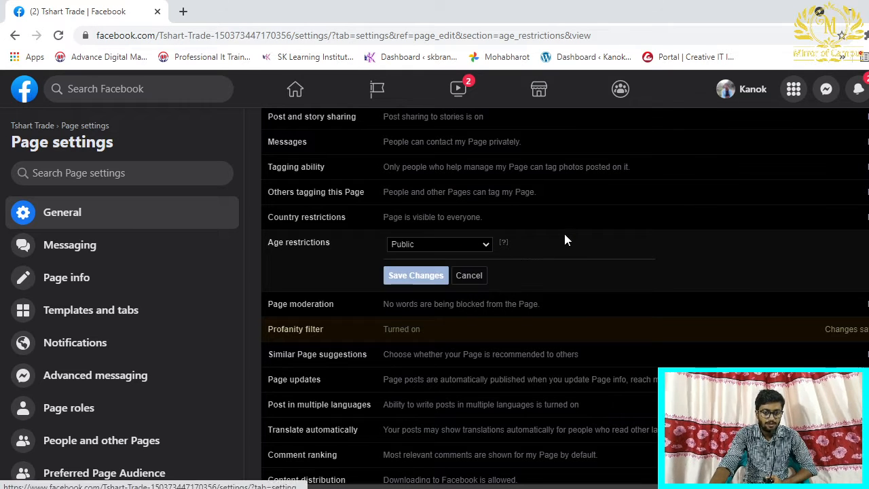
{"action": "left_click", "coordinate": [485, 247]}
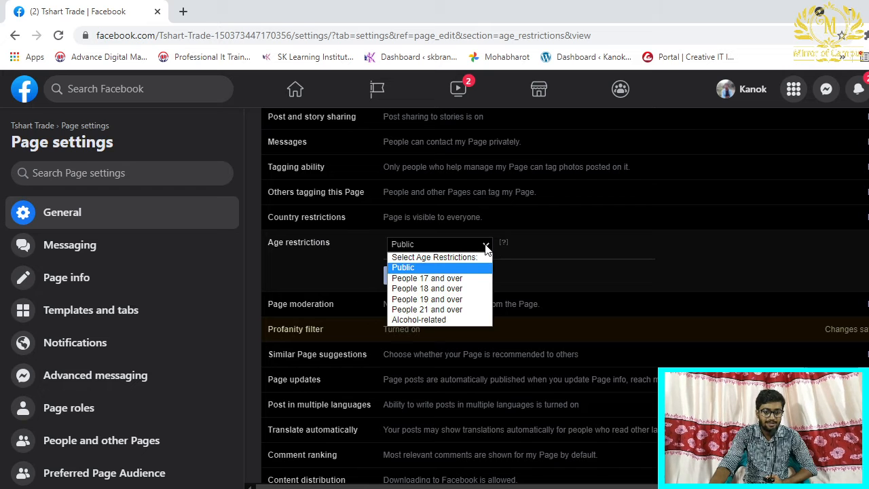
{"action": "left_click", "coordinate": [443, 278]}
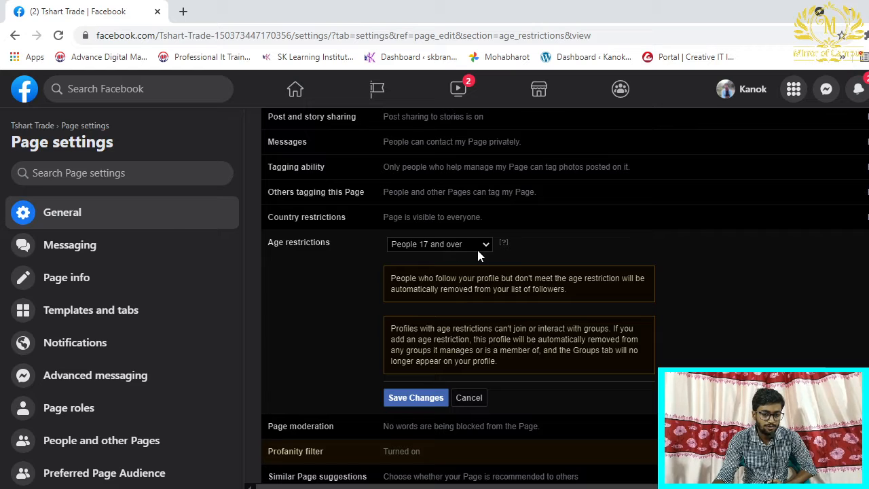
- Set the age restriction back to Public and look over the other age options in the list
{"action": "scroll", "coordinate": [390, 340], "scroll_direction": "down", "scroll_amount": 3}
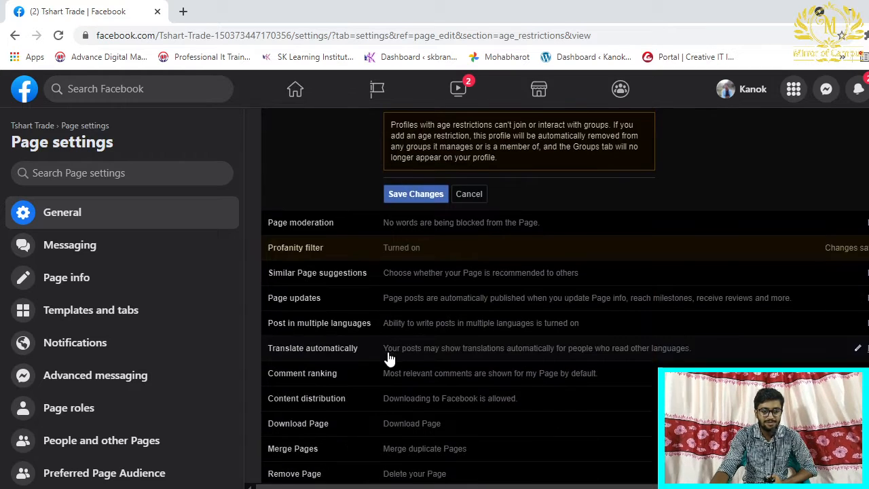
{"action": "scroll", "coordinate": [526, 328], "scroll_direction": "up", "scroll_amount": 4}
{"action": "left_click", "coordinate": [480, 314]}
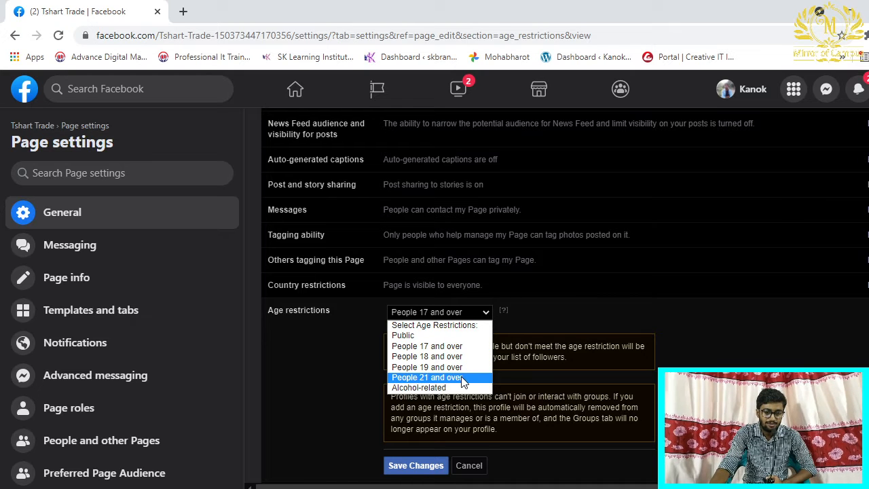
{"action": "left_click", "coordinate": [432, 334]}
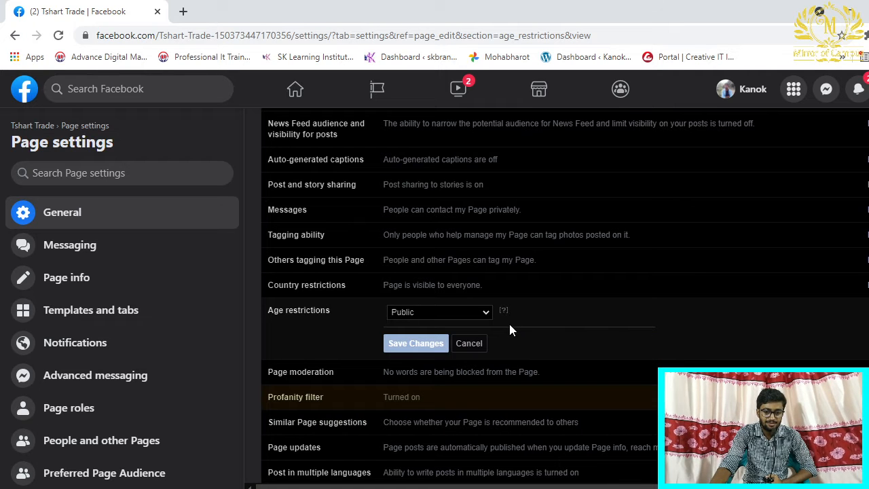
{"action": "mouse_move", "coordinate": [503, 313]}
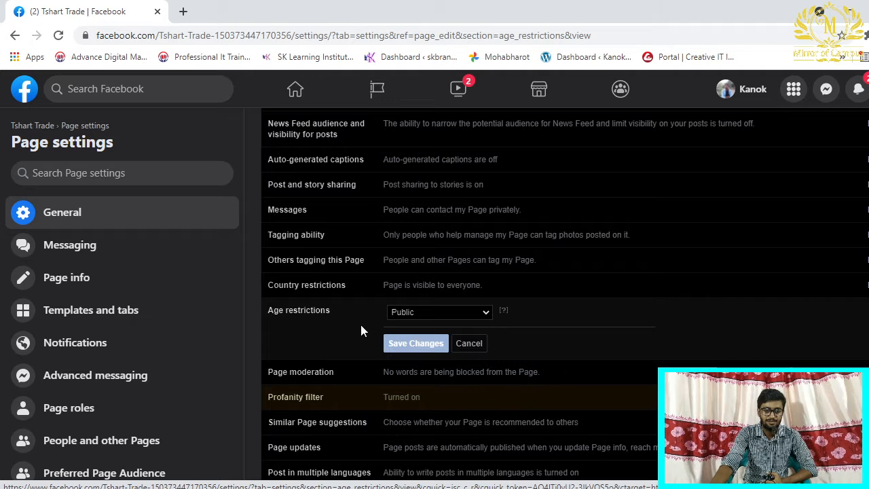
{"action": "left_click", "coordinate": [485, 313]}
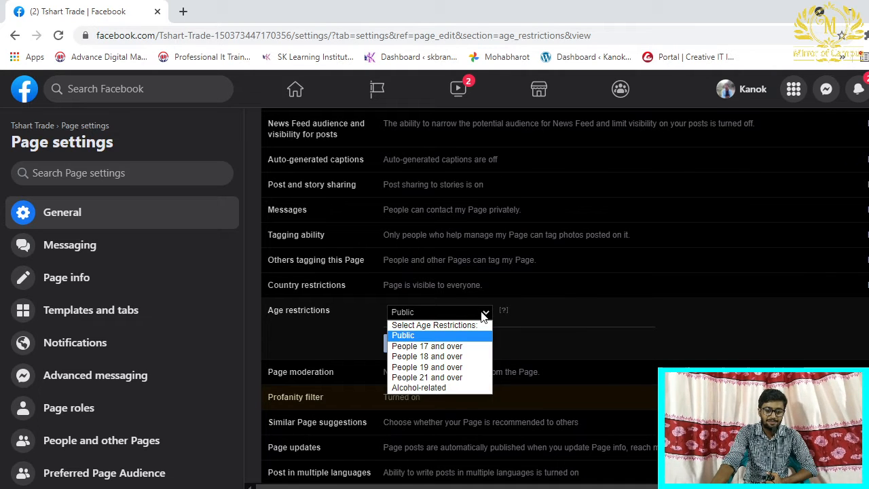
{"action": "left_click", "coordinate": [441, 337]}
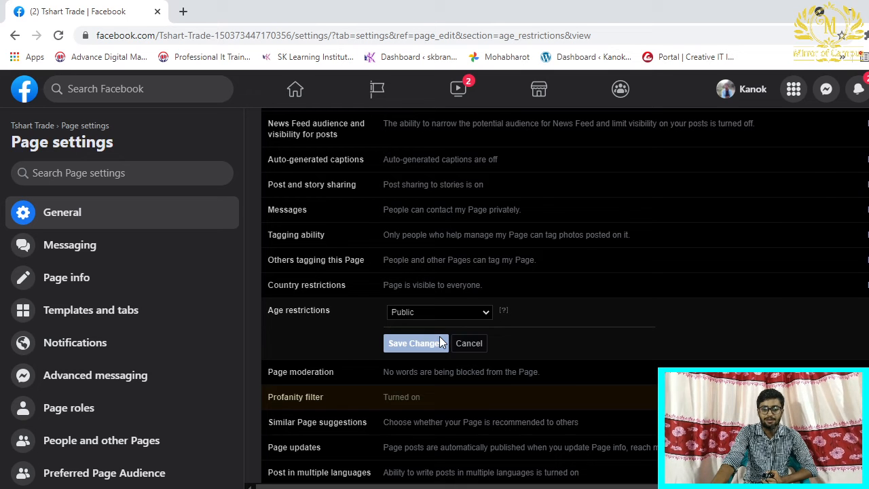
{"action": "left_click", "coordinate": [479, 311]}
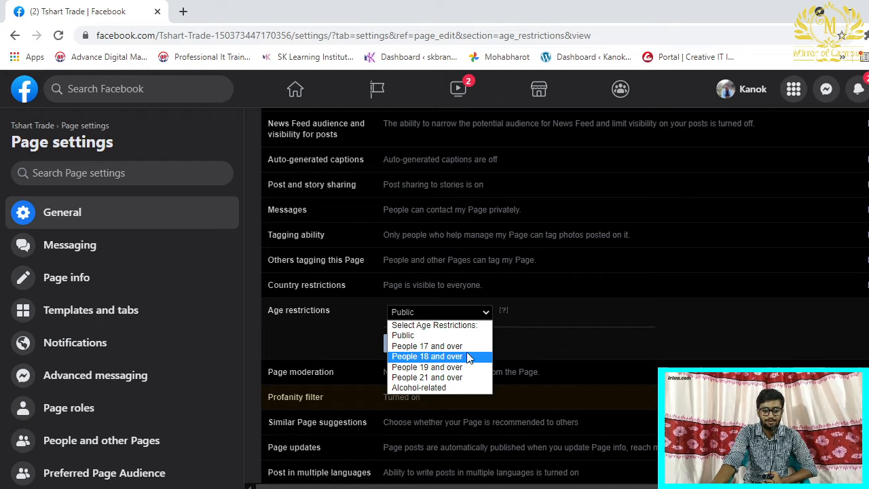
{"action": "left_click", "coordinate": [513, 336]}
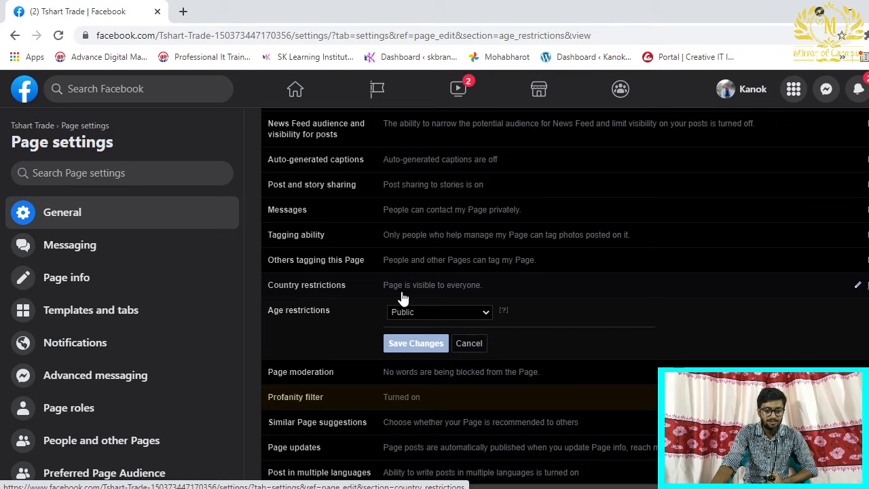
- In the Country restrictions setting, try adding India as a country the Page is hidden from, and remove it again
{"action": "left_click", "coordinate": [865, 290]}
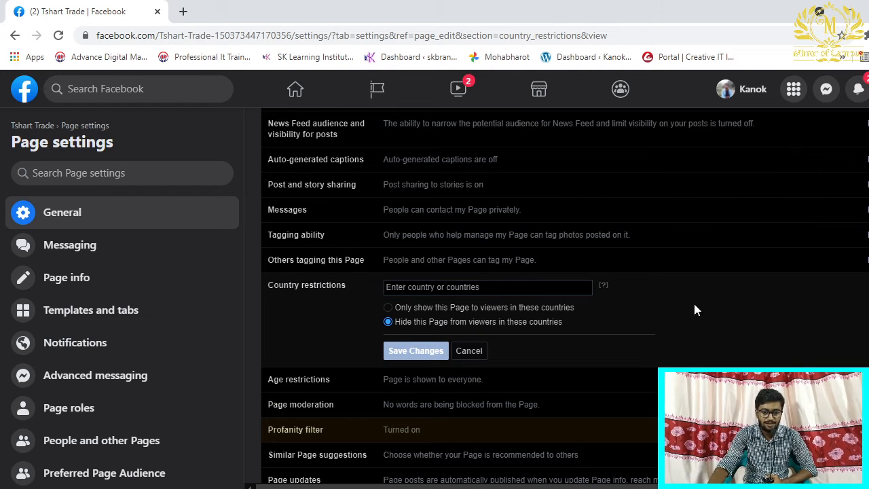
{"action": "mouse_move", "coordinate": [605, 288]}
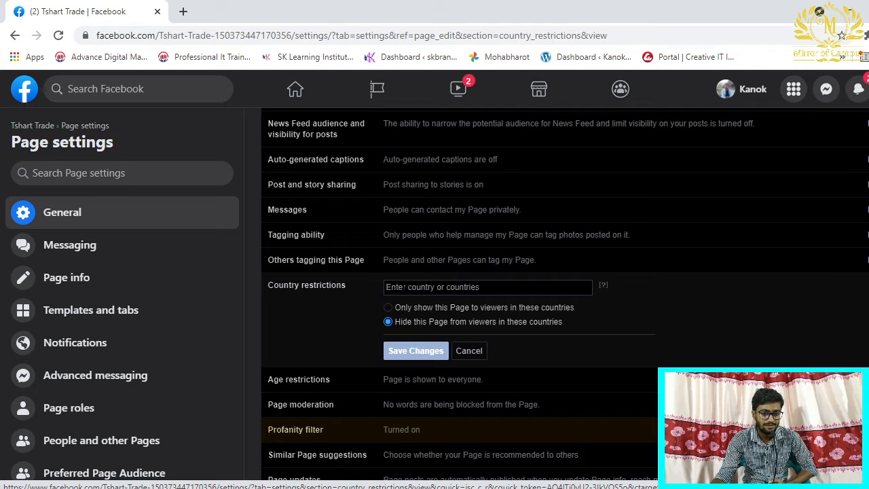
{"action": "left_click", "coordinate": [389, 287]}
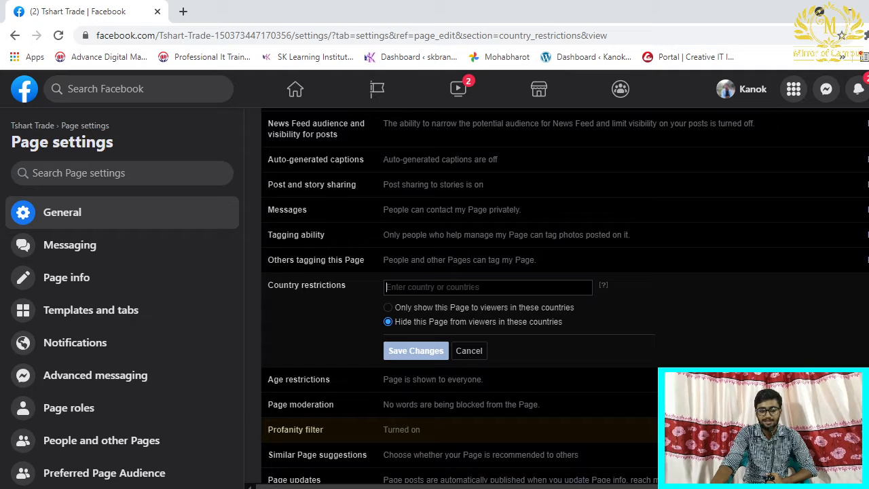
{"action": "type", "text": "ind"}
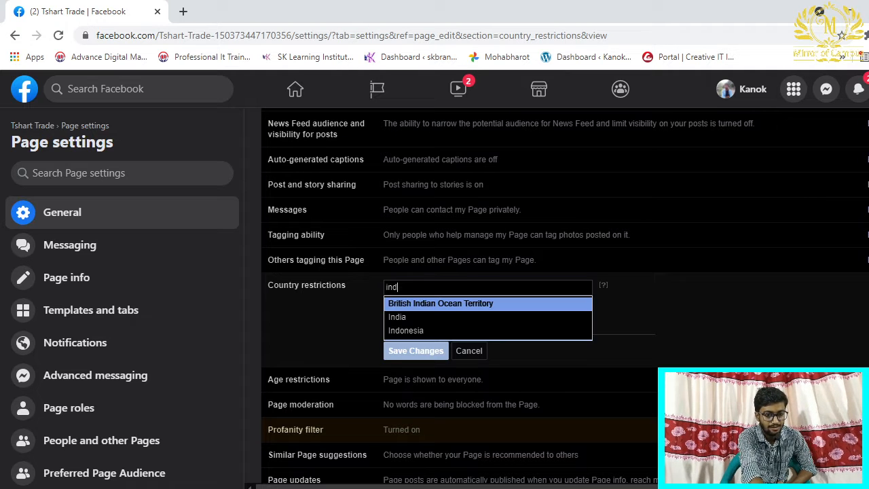
{"action": "left_click", "coordinate": [406, 315]}
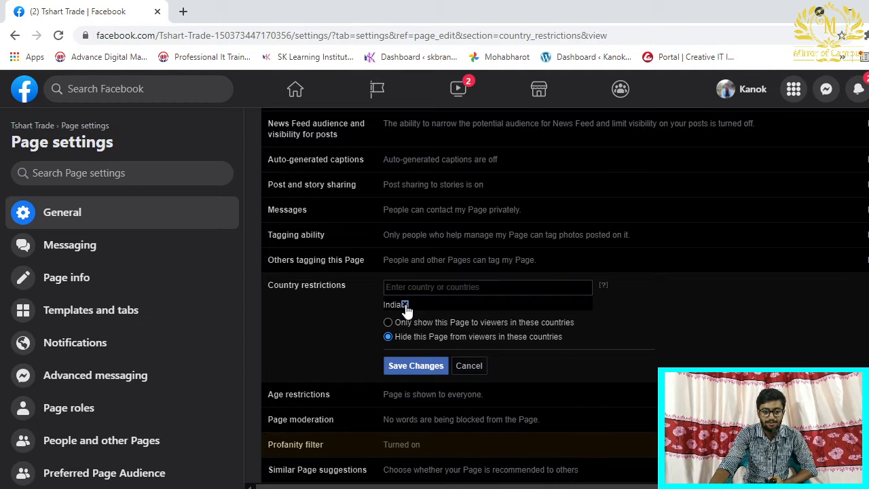
{"action": "left_click", "coordinate": [405, 304]}
{"action": "left_click", "coordinate": [412, 349]}
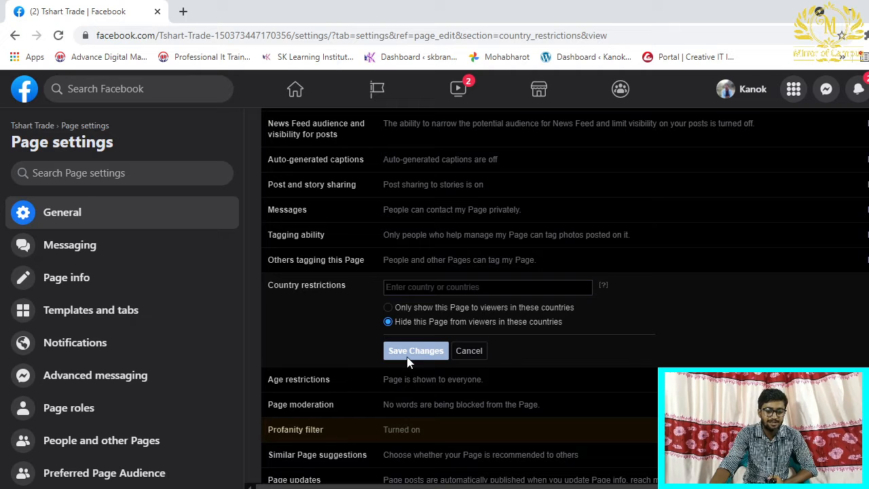
- Open the Others tagging this Page setting and read its two tagging options
{"action": "scroll", "coordinate": [391, 369], "scroll_direction": "up", "scroll_amount": 1}
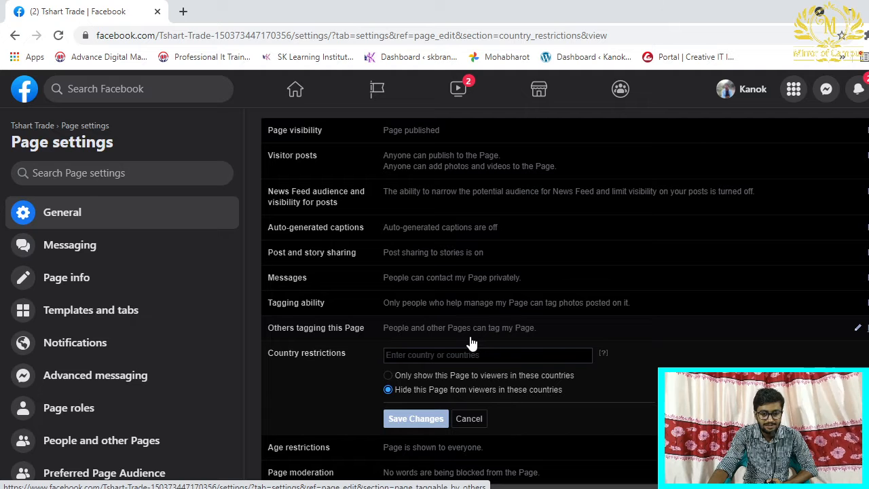
{"action": "left_click", "coordinate": [861, 328]}
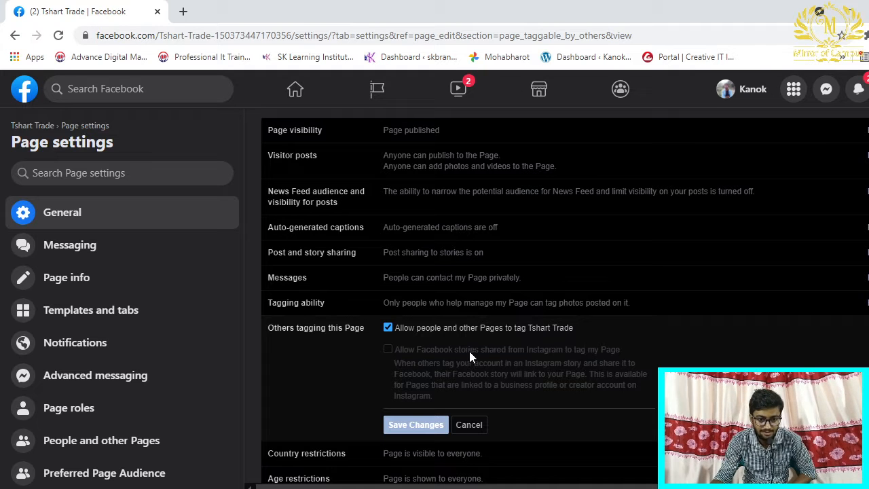
{"action": "scroll", "coordinate": [422, 363], "scroll_direction": "down", "scroll_amount": 1}
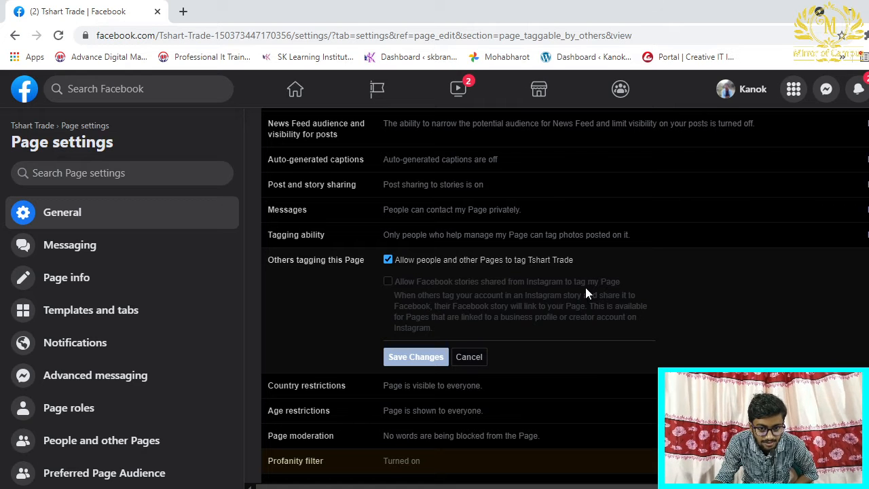
{"action": "scroll", "coordinate": [500, 312], "scroll_direction": "down", "scroll_amount": 1}
{"action": "scroll", "coordinate": [500, 312], "scroll_direction": "up", "scroll_amount": 2}
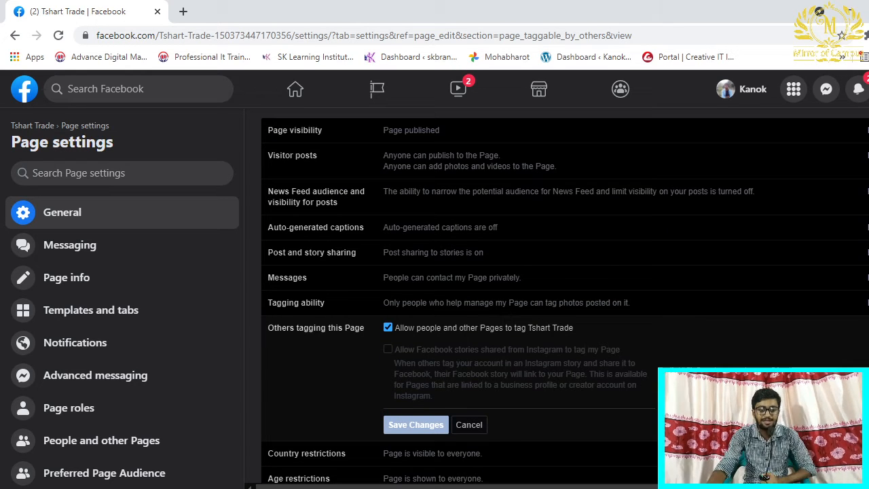
- Try turning off the permission for people and other Pages to tag Tshart Trade, and turn it back on
{"action": "left_click", "coordinate": [388, 328]}
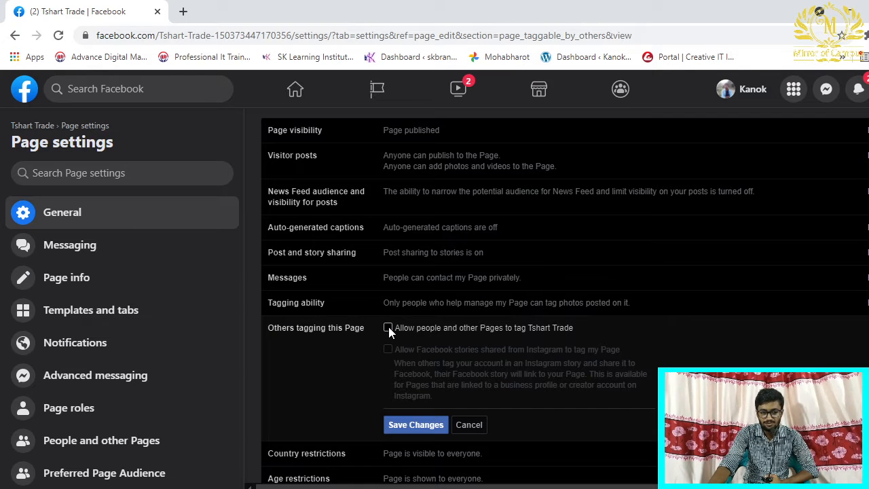
{"action": "left_click", "coordinate": [388, 327]}
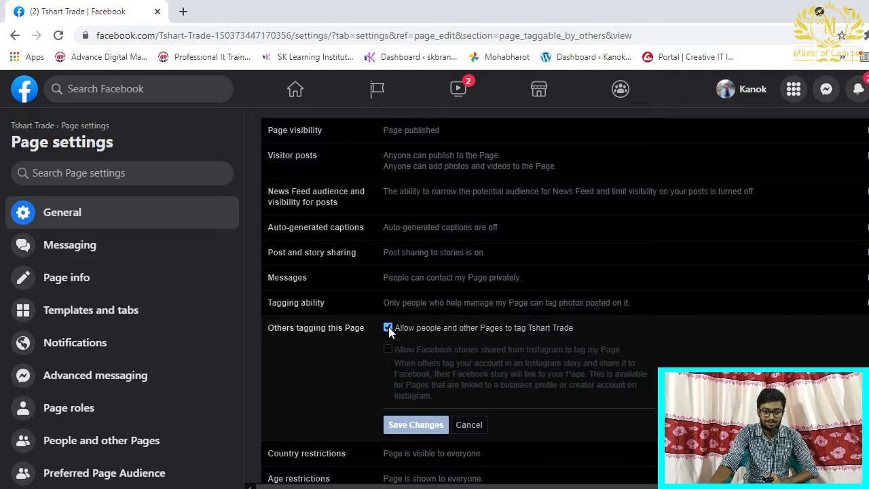
{"action": "left_click", "coordinate": [388, 328]}
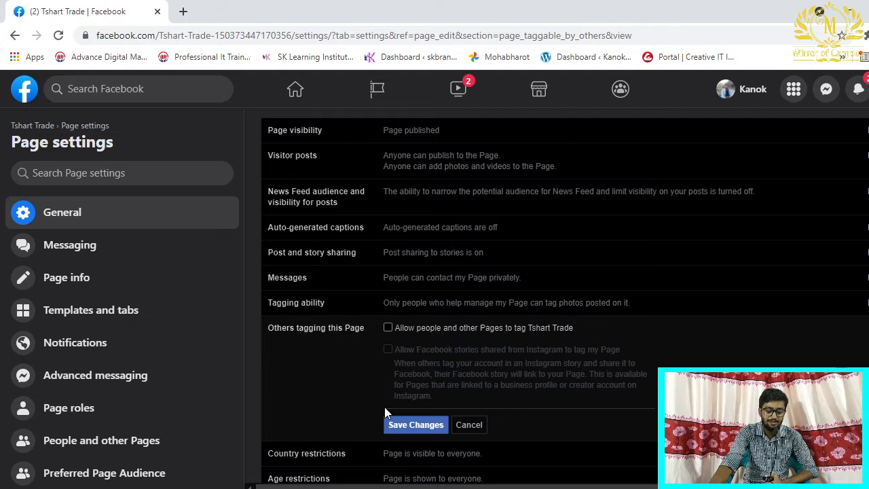
{"action": "left_click", "coordinate": [387, 328]}
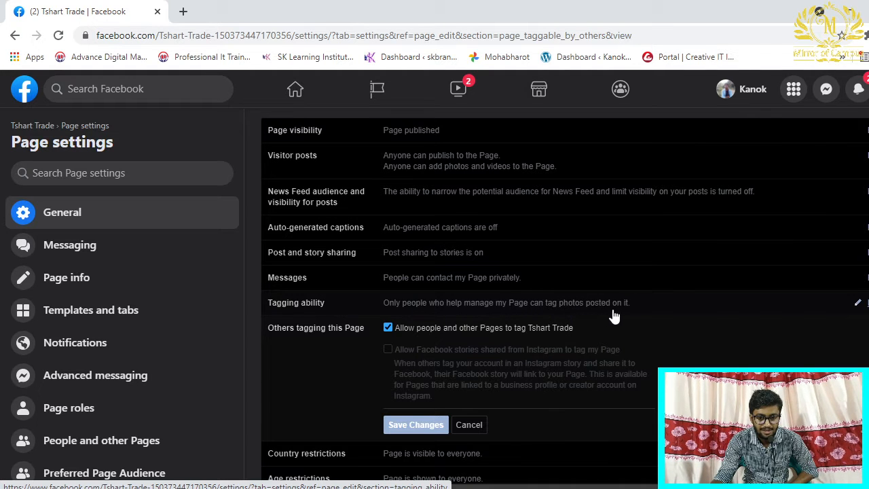
- In the Tagging ability setting, allow others to tag photos and videos published by Tshart Trade, and save the change
{"action": "left_click", "coordinate": [866, 303]}
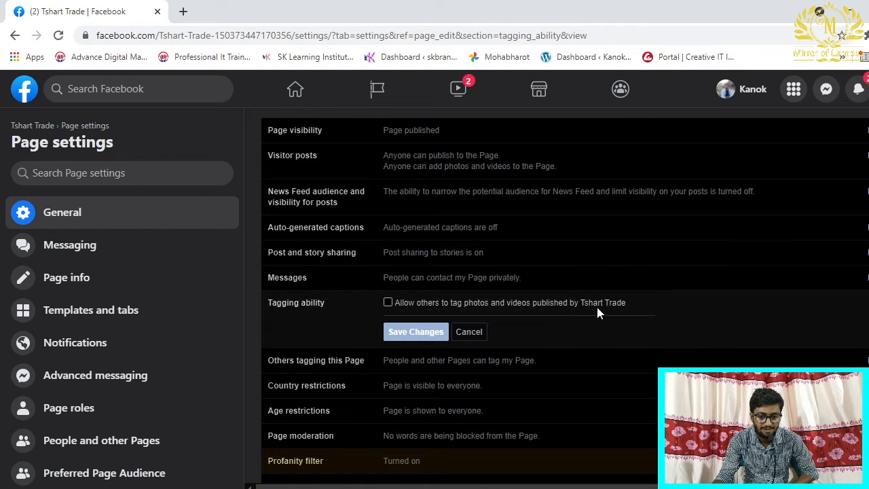
{"action": "left_click", "coordinate": [387, 302]}
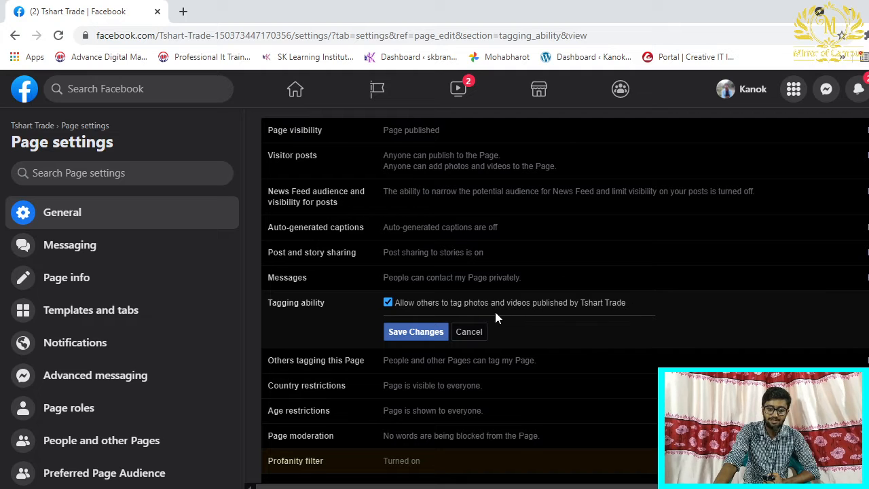
{"action": "left_click", "coordinate": [407, 334]}
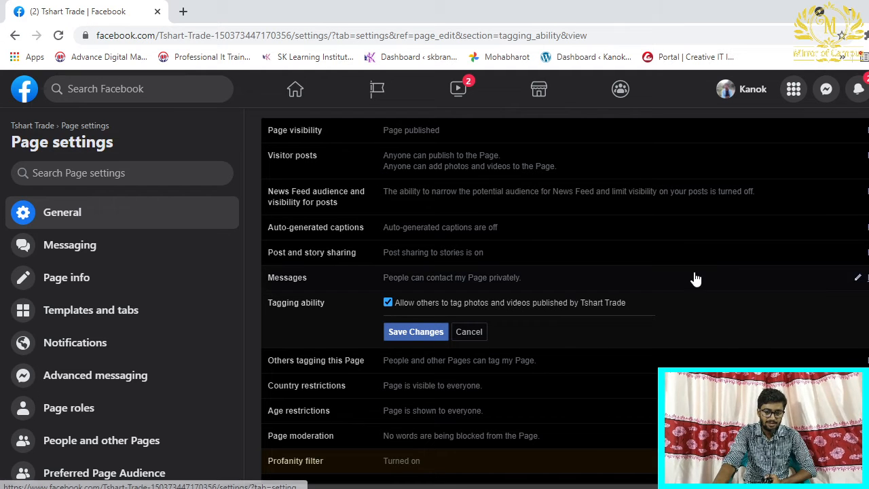
{"action": "left_click", "coordinate": [408, 333]}
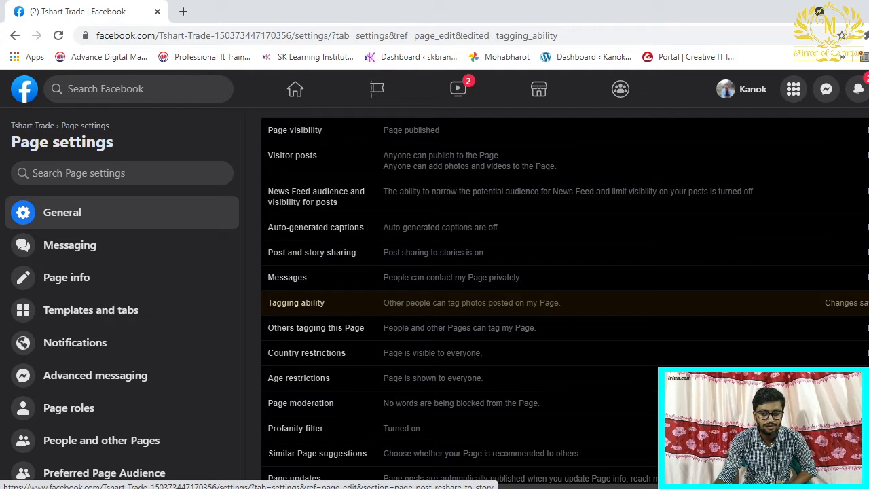
- In Post and story sharing, try out the two sharing permissions and Disable sharing to stories, restoring Allow sharing to stories
{"action": "left_click", "coordinate": [860, 252]}
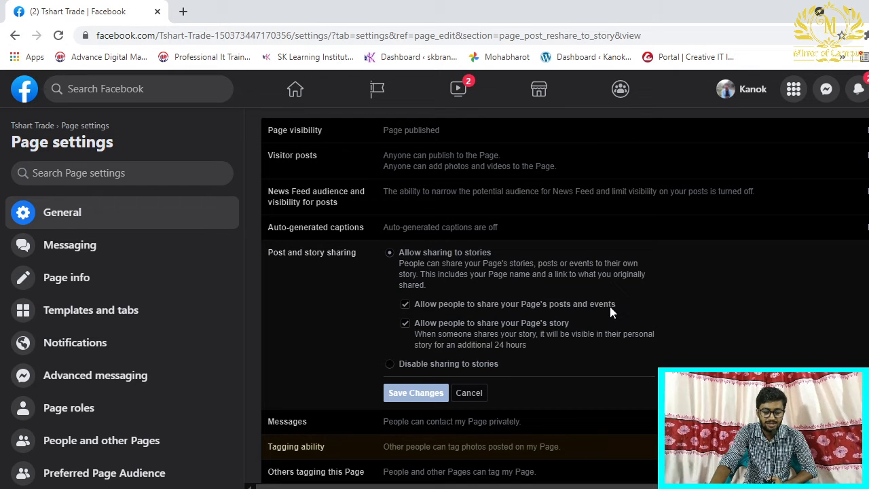
{"action": "left_click", "coordinate": [405, 305]}
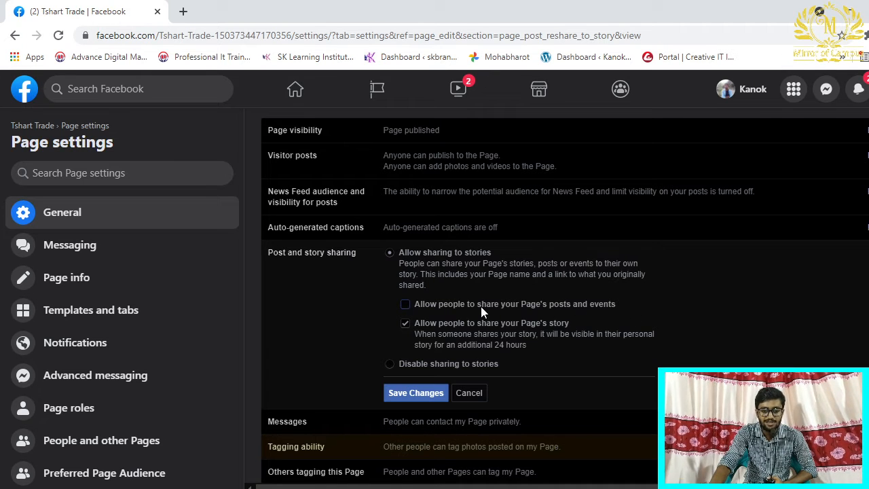
{"action": "left_click", "coordinate": [405, 306]}
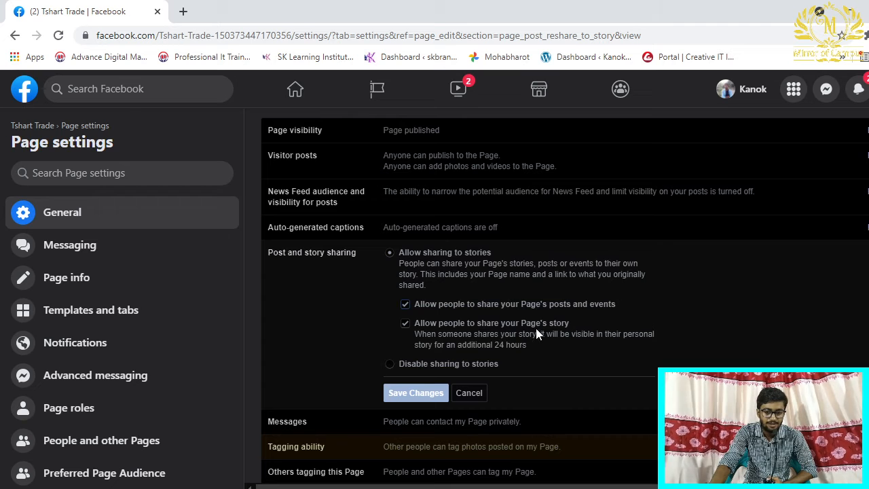
{"action": "left_click", "coordinate": [405, 324]}
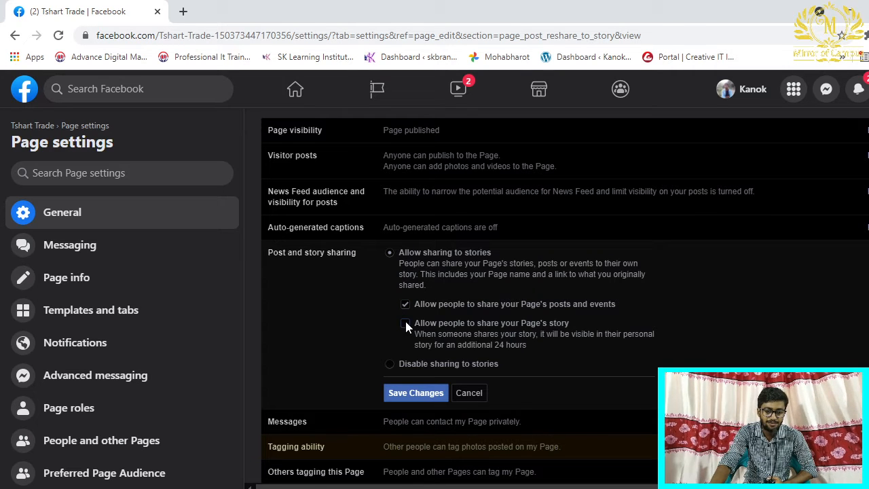
{"action": "left_click", "coordinate": [405, 324]}
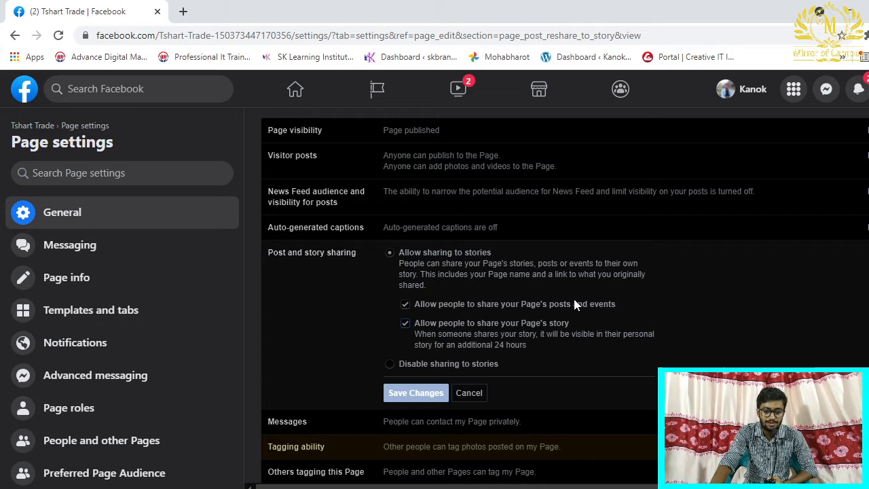
{"action": "left_click", "coordinate": [390, 365]}
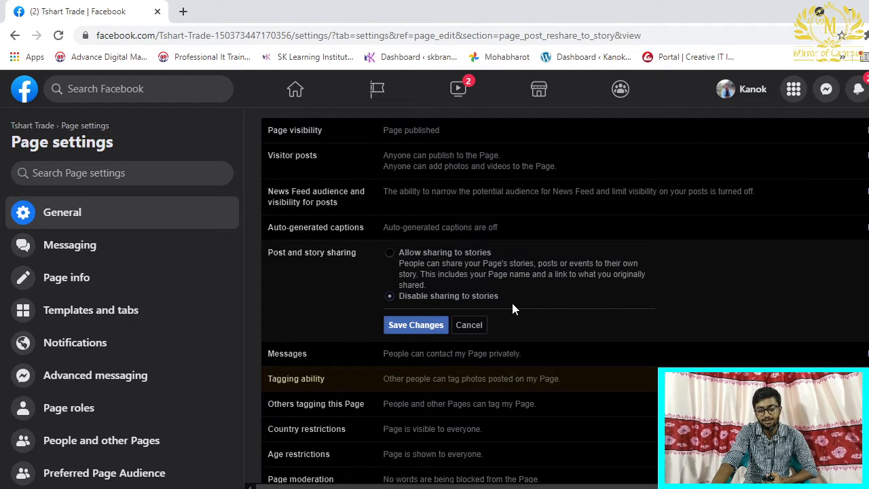
{"action": "left_click", "coordinate": [391, 252]}
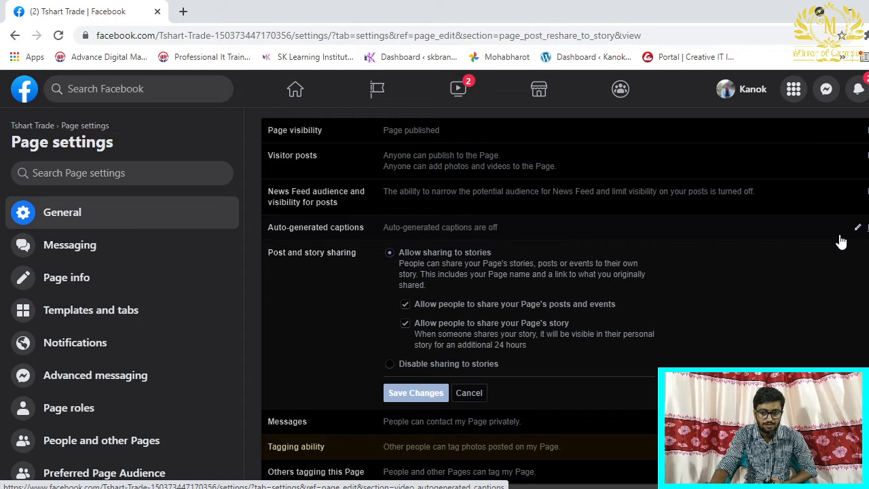
- In Auto-generated captions, try out automatic captions for uploaded videos, then choose Don't auto-generate captions for uploaded videos and save
{"action": "left_click", "coordinate": [861, 231]}
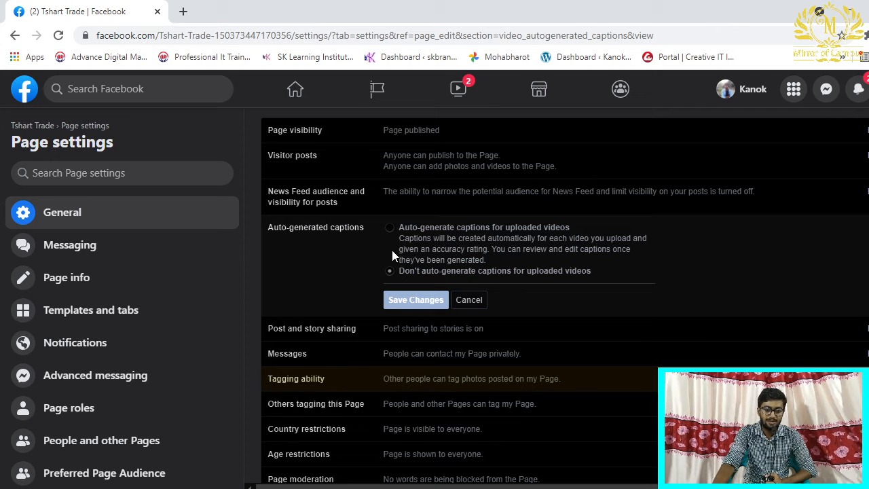
{"action": "left_click", "coordinate": [391, 228]}
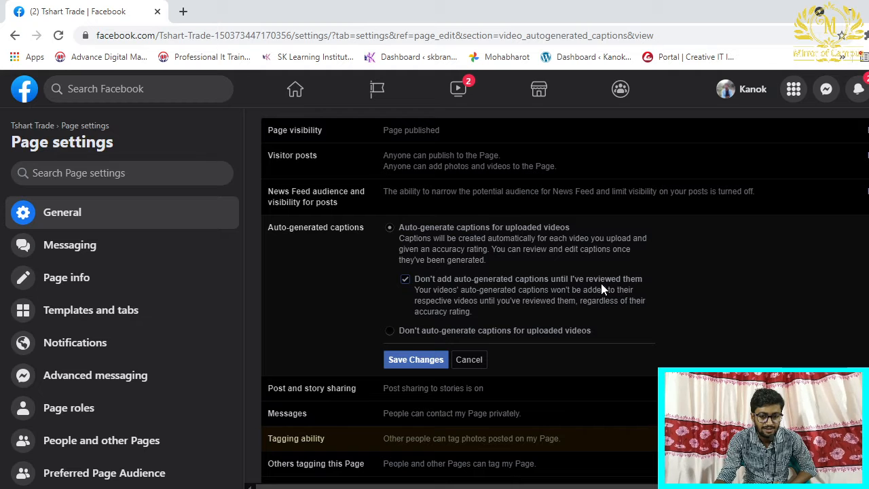
{"action": "left_click", "coordinate": [390, 331]}
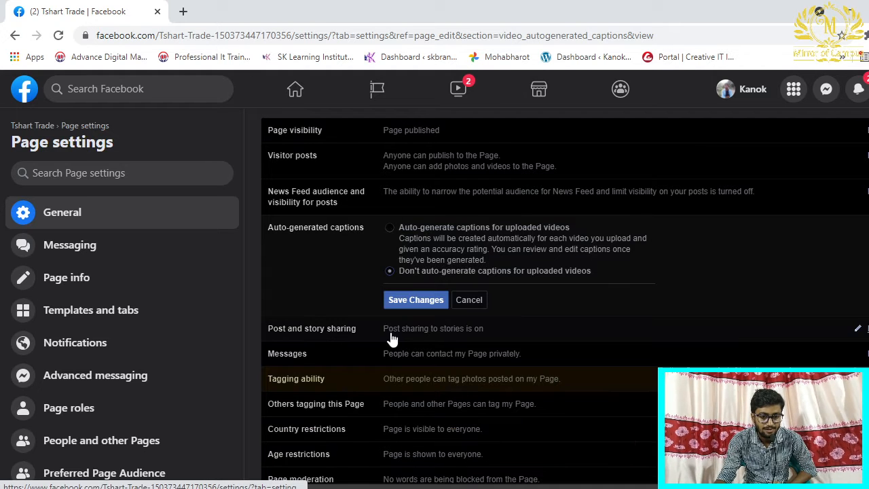
{"action": "left_click", "coordinate": [389, 227]}
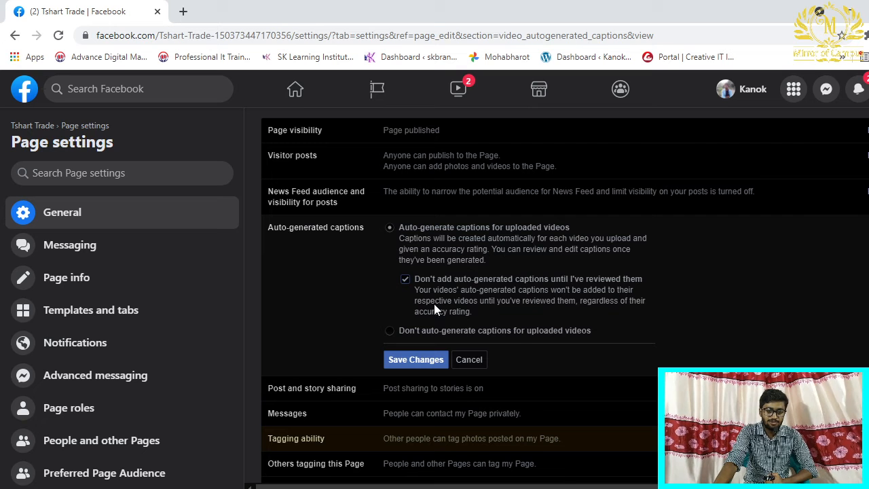
{"action": "left_click", "coordinate": [392, 333]}
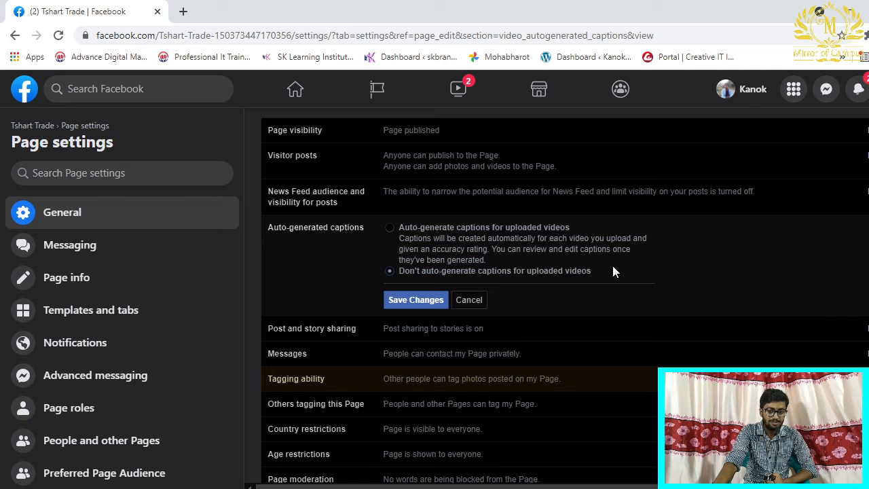
{"action": "left_click", "coordinate": [427, 303]}
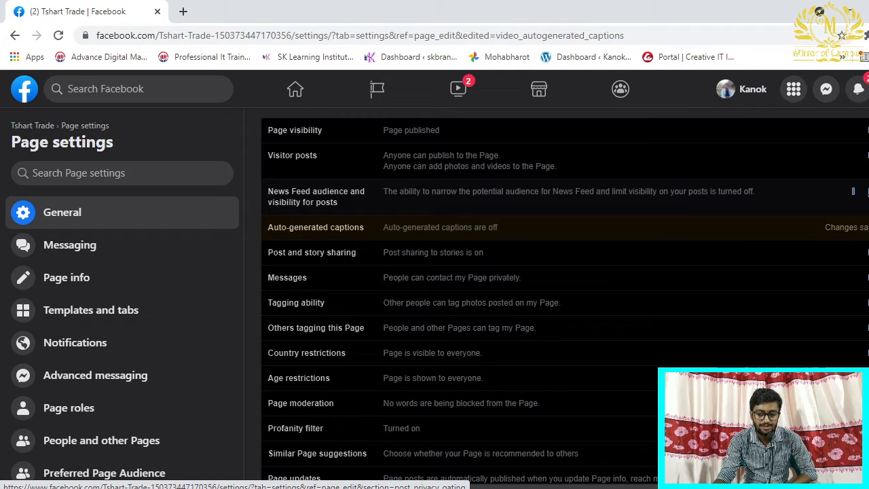
- Open News Feed audience and visibility for posts and read its help text on selecting audiences by interest, gender, age, location and language
{"action": "left_click", "coordinate": [849, 191]}
{"action": "mouse_move", "coordinate": [432, 201]}
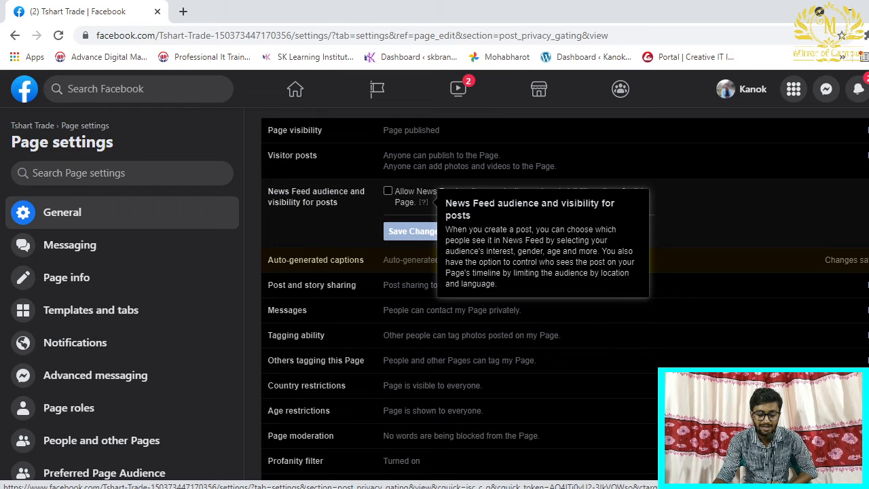
{"action": "left_click_drag", "start_coordinate": [599, 252], "coordinate": [486, 251]}
{"action": "left_click", "coordinate": [488, 252]}
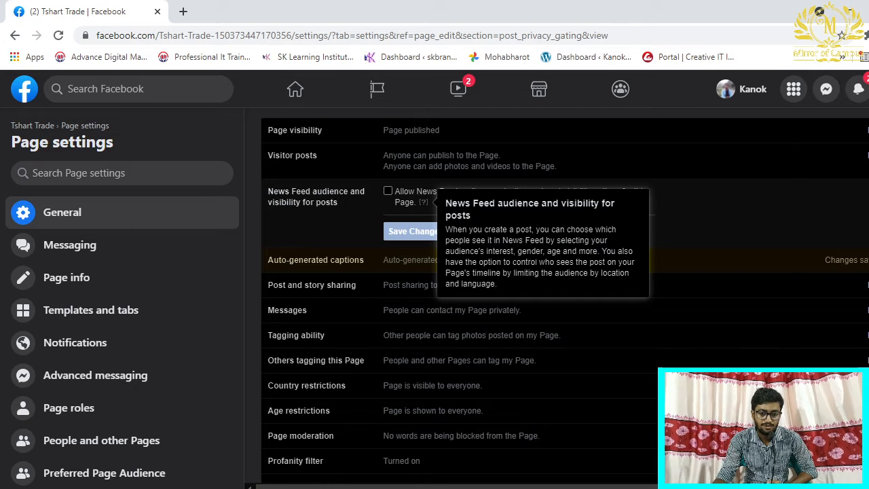
{"action": "mouse_move", "coordinate": [450, 251]}
{"action": "left_mouse_down"}
{"action": "mouse_move", "coordinate": [512, 252]}
{"action": "mouse_move", "coordinate": [445, 251]}
{"action": "left_mouse_up"}
{"action": "left_click", "coordinate": [491, 251]}
{"action": "left_click", "coordinate": [471, 252]}
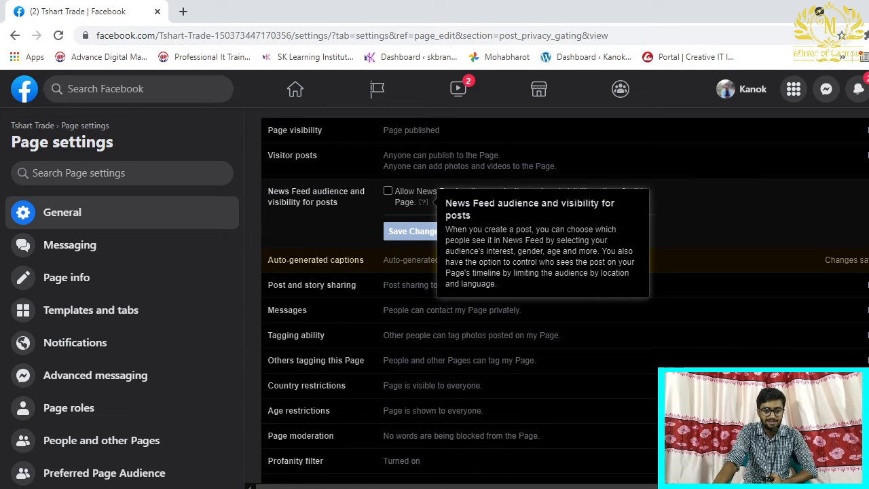
{"action": "left_click_drag", "start_coordinate": [449, 251], "coordinate": [512, 252]}
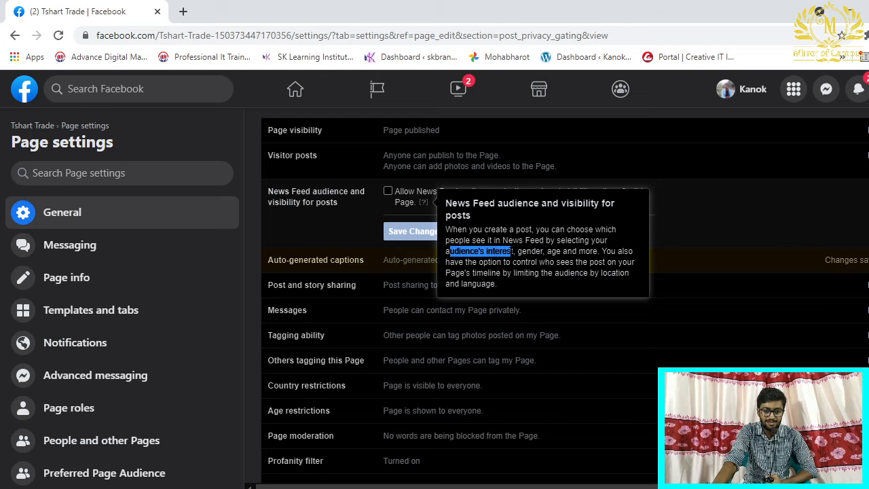
{"action": "left_click", "coordinate": [504, 251]}
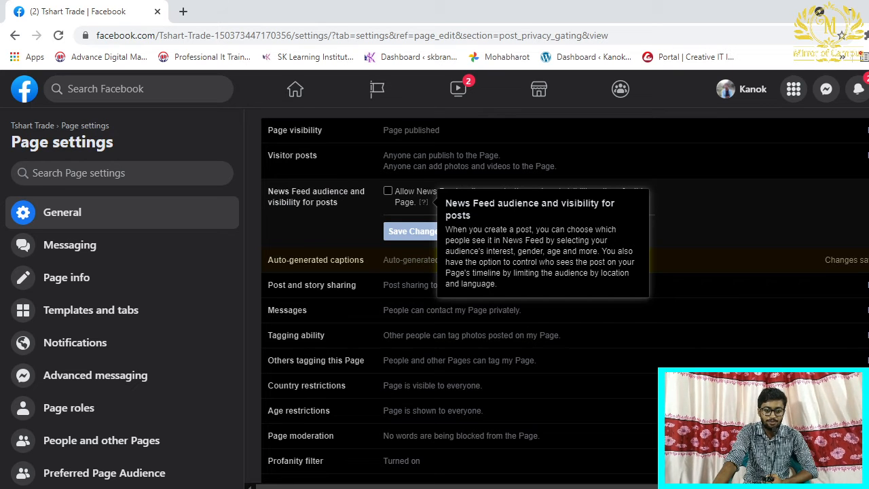
{"action": "left_click_drag", "start_coordinate": [514, 252], "coordinate": [448, 257]}
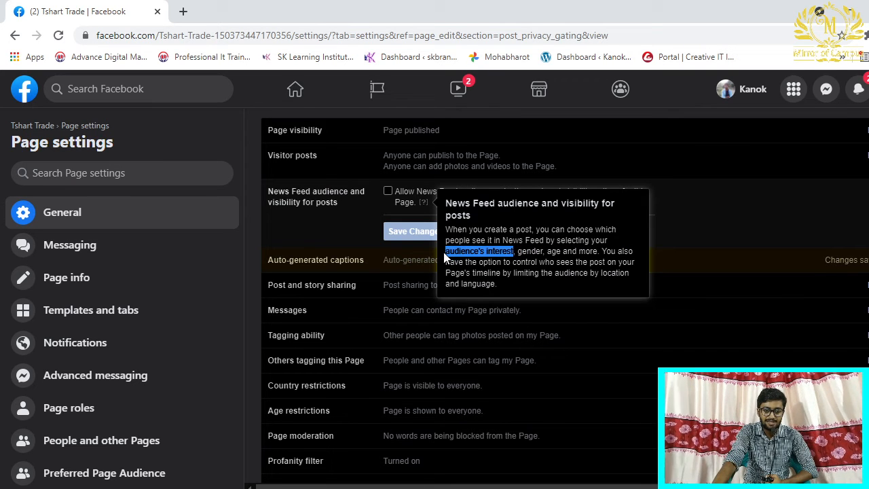
{"action": "left_click", "coordinate": [527, 241]}
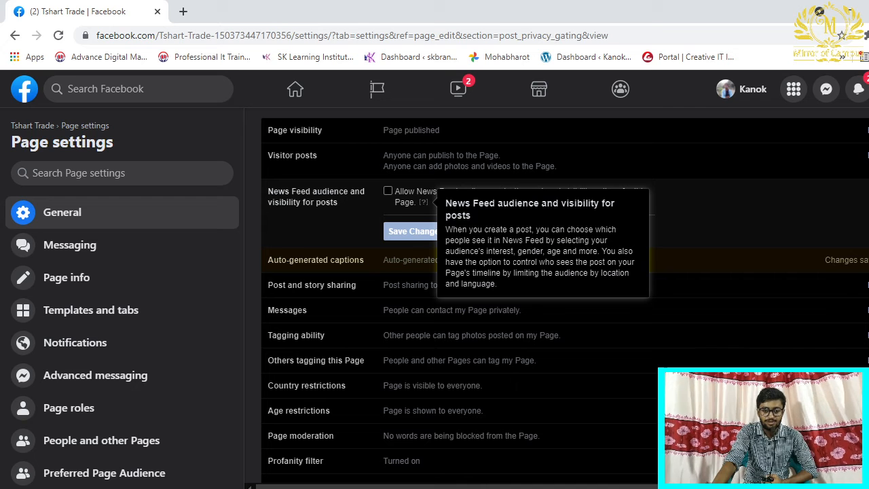
{"action": "triple_click", "coordinate": [530, 251]}
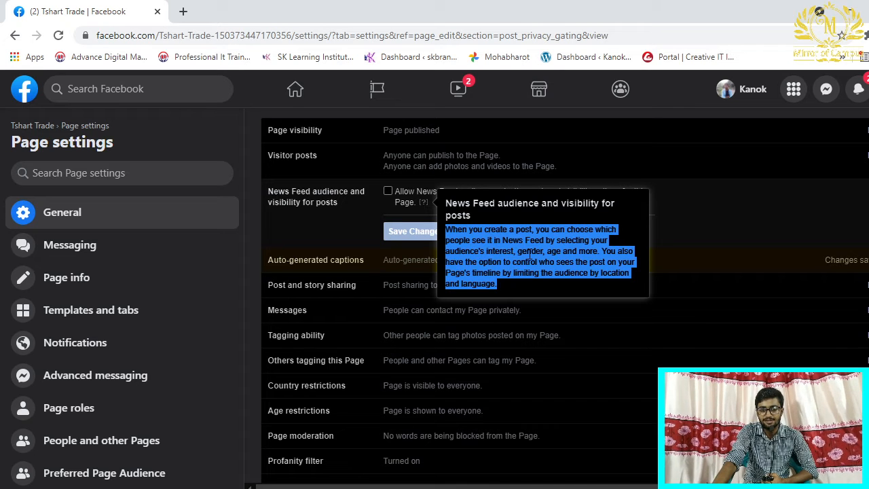
{"action": "left_click", "coordinate": [534, 251]}
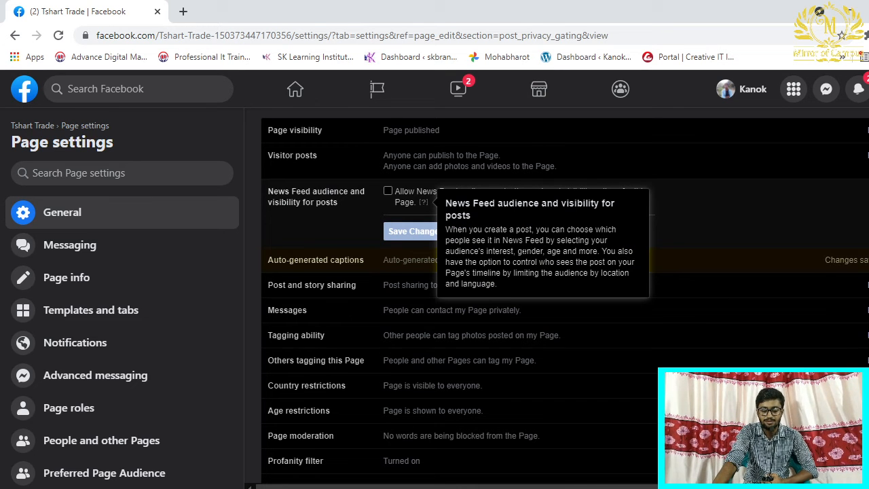
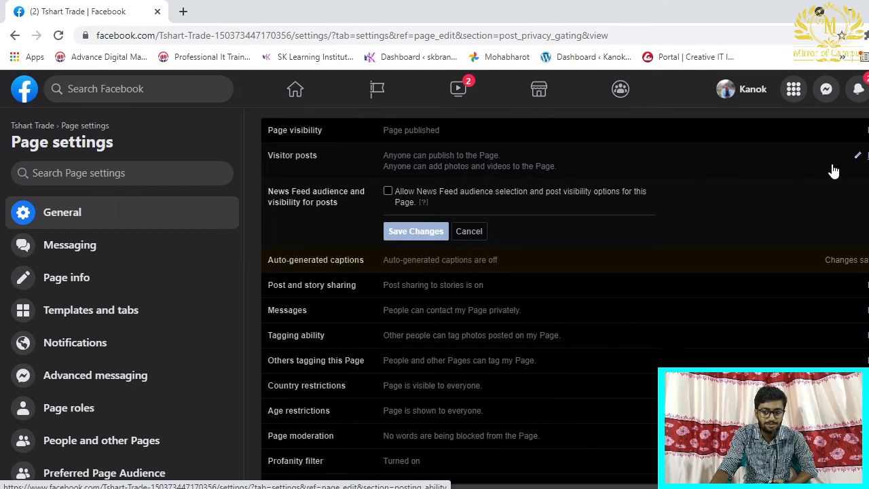
- In Visitor posts, try the option to review posts before publishing, then choose Disable posts by other people on the Page and save
{"action": "left_click", "coordinate": [858, 156]}
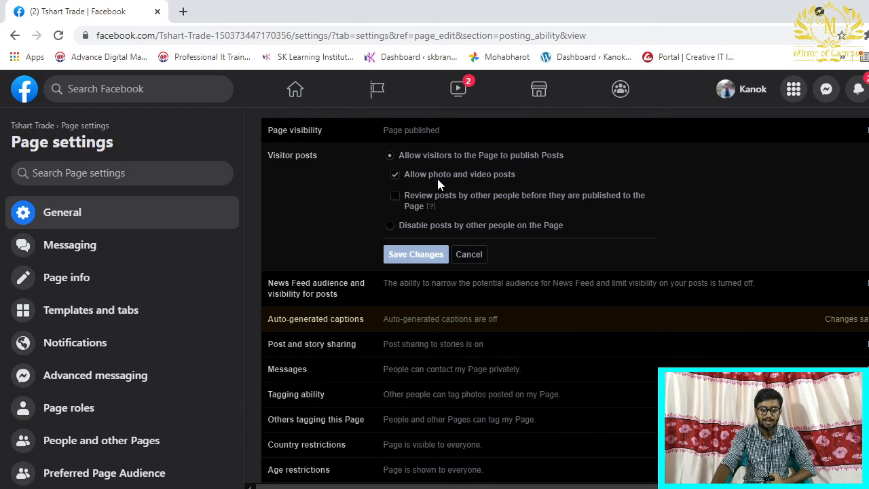
{"action": "left_click", "coordinate": [394, 196]}
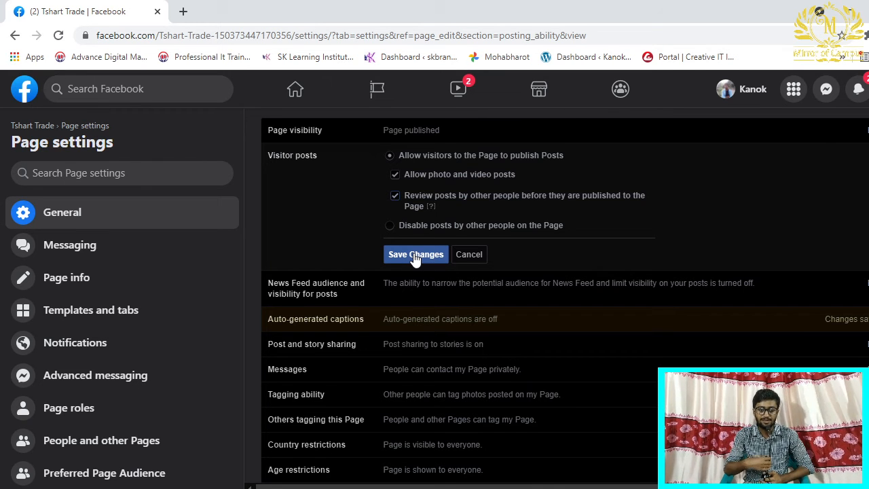
{"action": "left_click", "coordinate": [390, 227]}
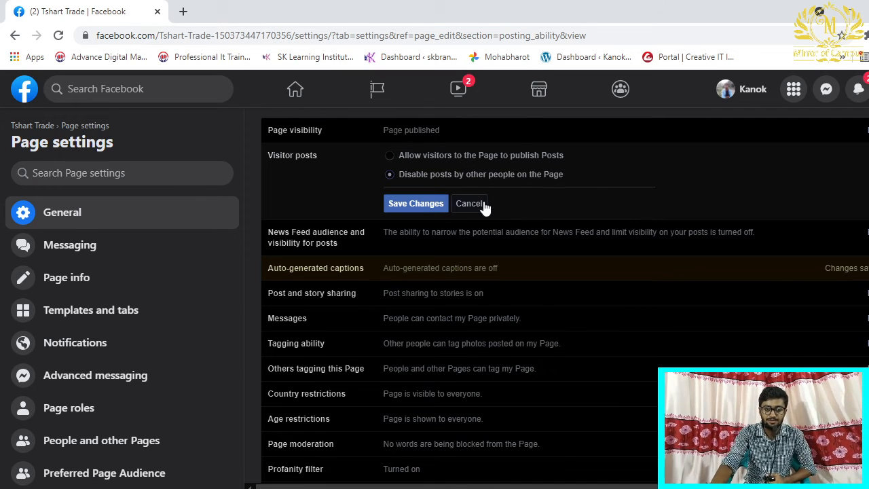
{"action": "left_click", "coordinate": [420, 207]}
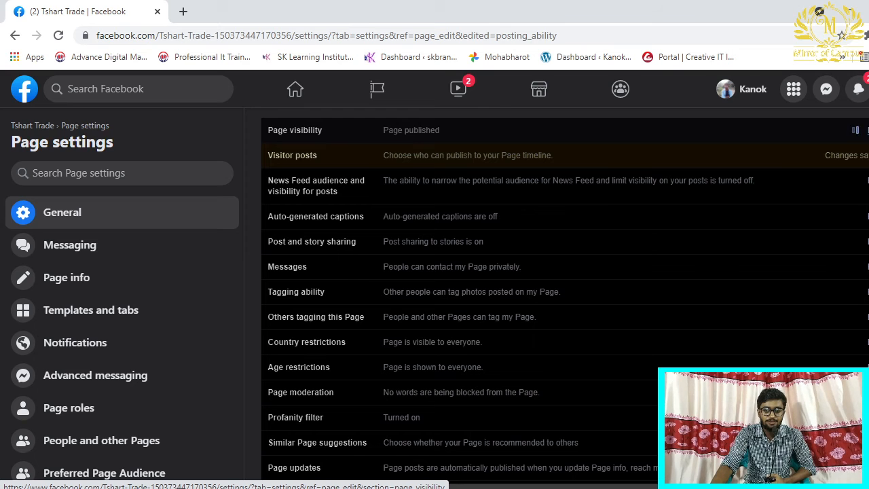
- In Page visibility, try the Page unpublished option, return to Page published and save the setting
{"action": "left_click", "coordinate": [866, 130]}
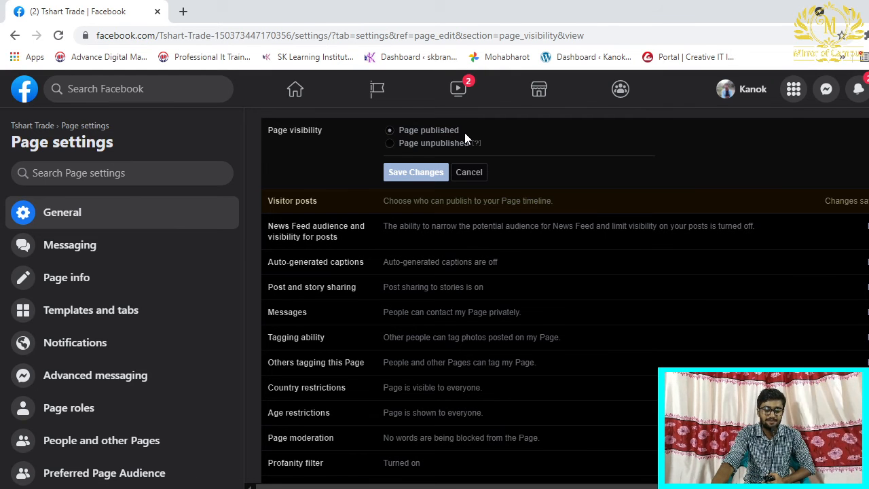
{"action": "left_click", "coordinate": [390, 144]}
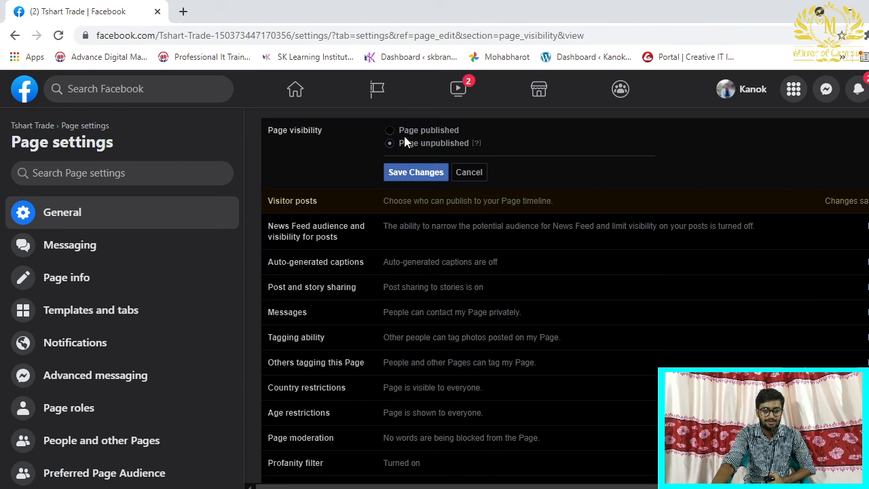
{"action": "left_click", "coordinate": [413, 173]}
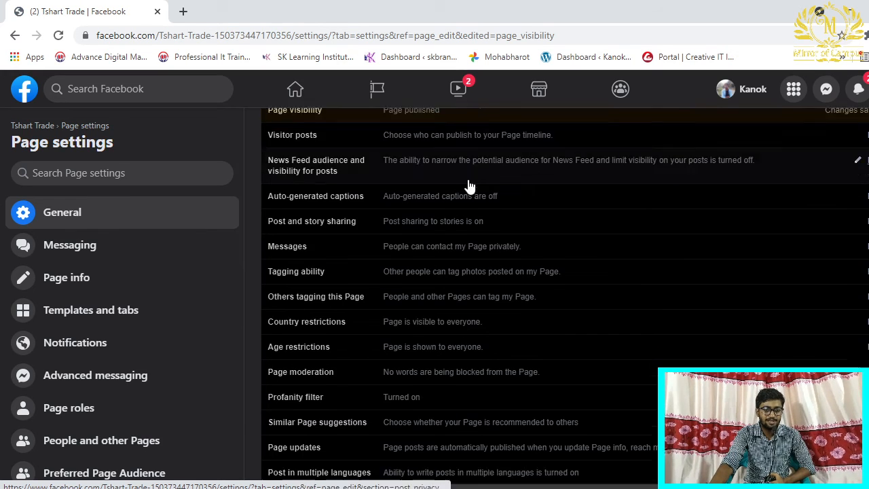
{"action": "scroll", "coordinate": [462, 237], "scroll_direction": "down", "scroll_amount": 3}
{"action": "scroll", "coordinate": [448, 292], "scroll_direction": "up", "scroll_amount": 4}
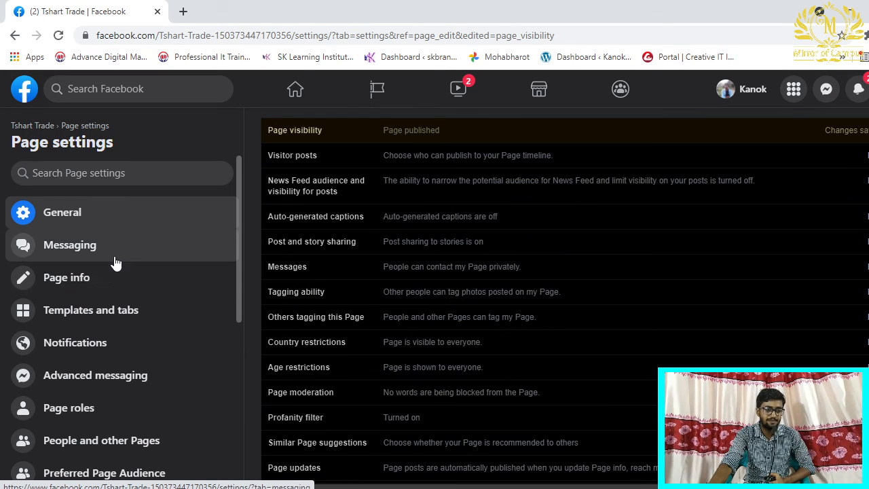
{"action": "scroll", "coordinate": [132, 303], "scroll_direction": "down", "scroll_amount": 1}
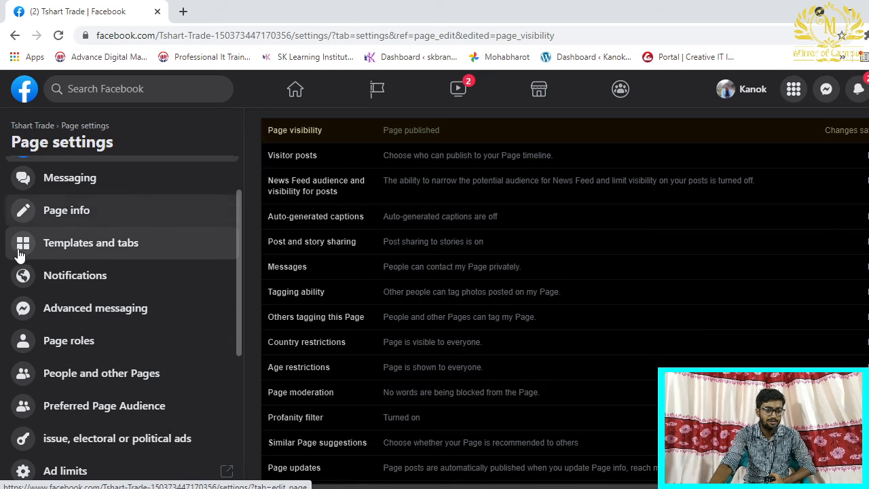
{"action": "scroll", "coordinate": [122, 299], "scroll_direction": "down", "scroll_amount": 4}
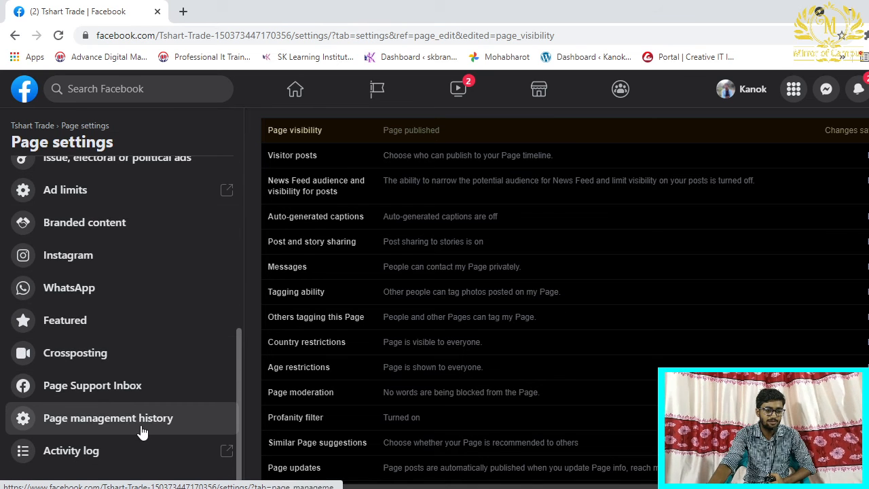
{"action": "scroll", "coordinate": [140, 432], "scroll_direction": "up", "scroll_amount": 5}
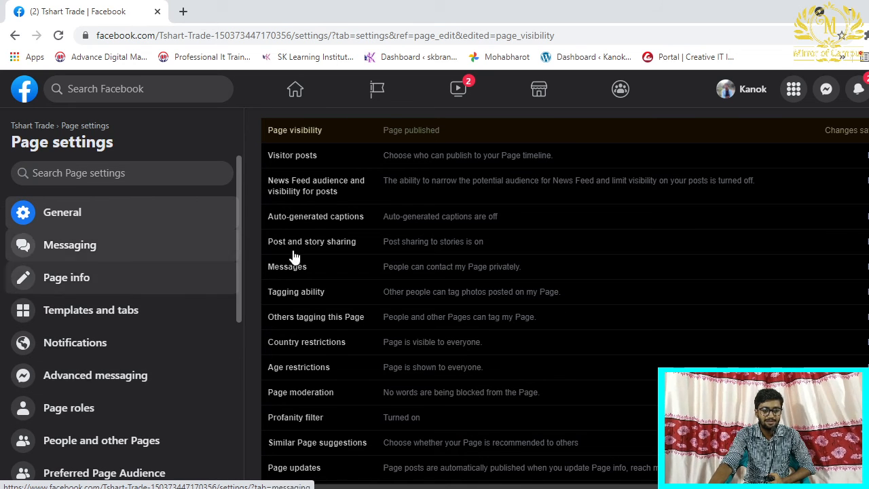